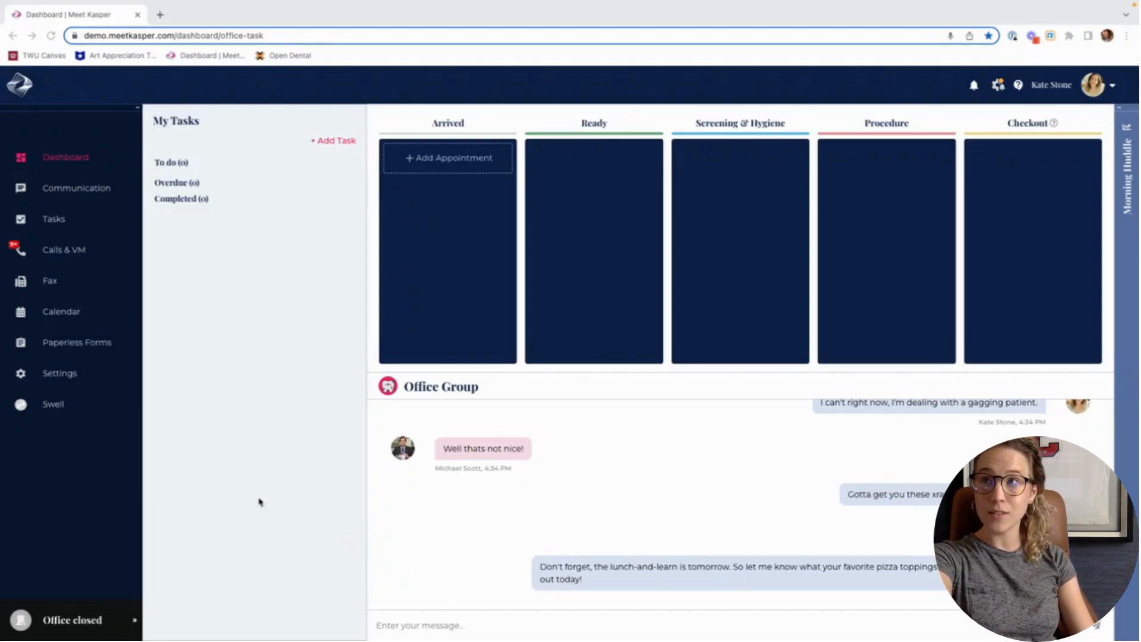
Open the Online Scheduling category in the settings.
left_click(46, 376)
left_click(70, 375)
left_click(208, 248)
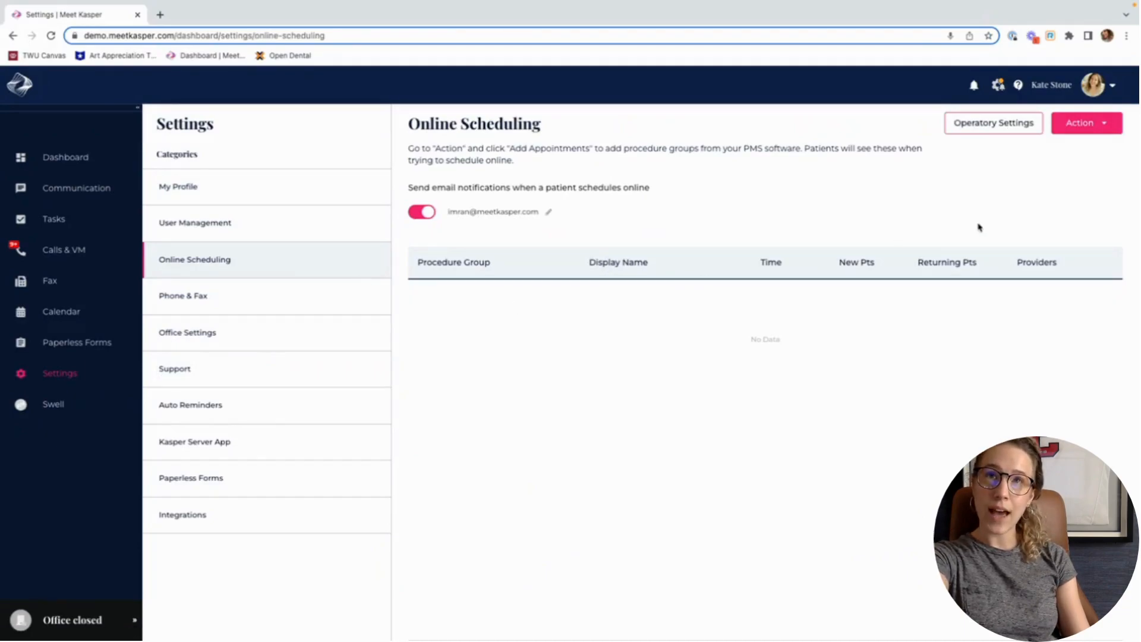
Add an online appointment for the NP Adult procedure group with the display name "Cleaning - Adult".
left_click(1080, 124)
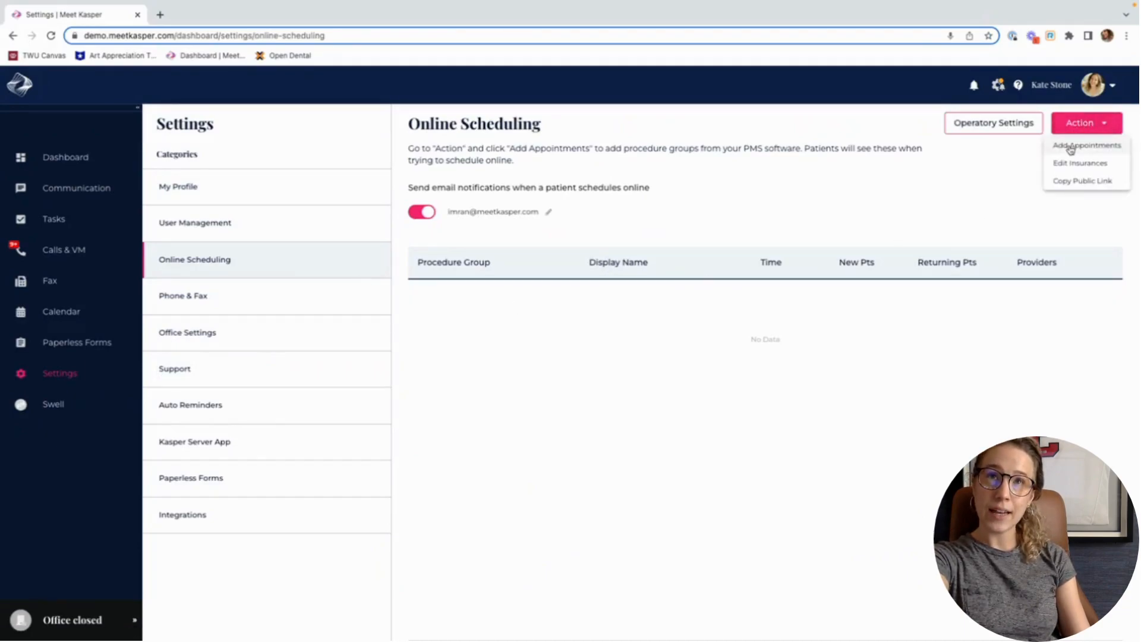
left_click(1071, 146)
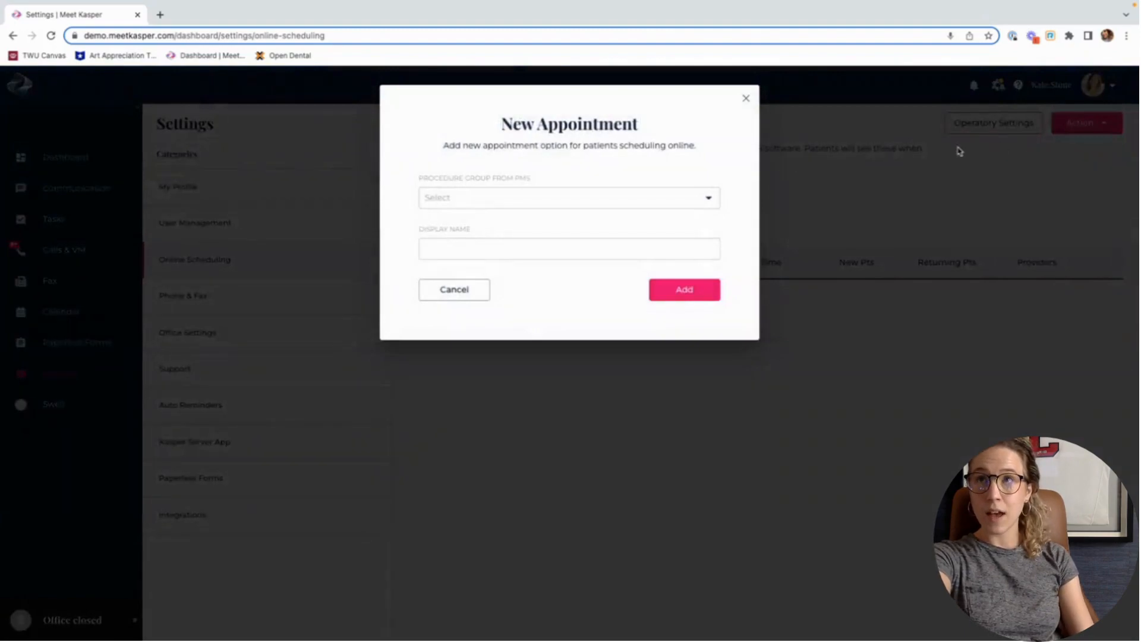
left_click(644, 200)
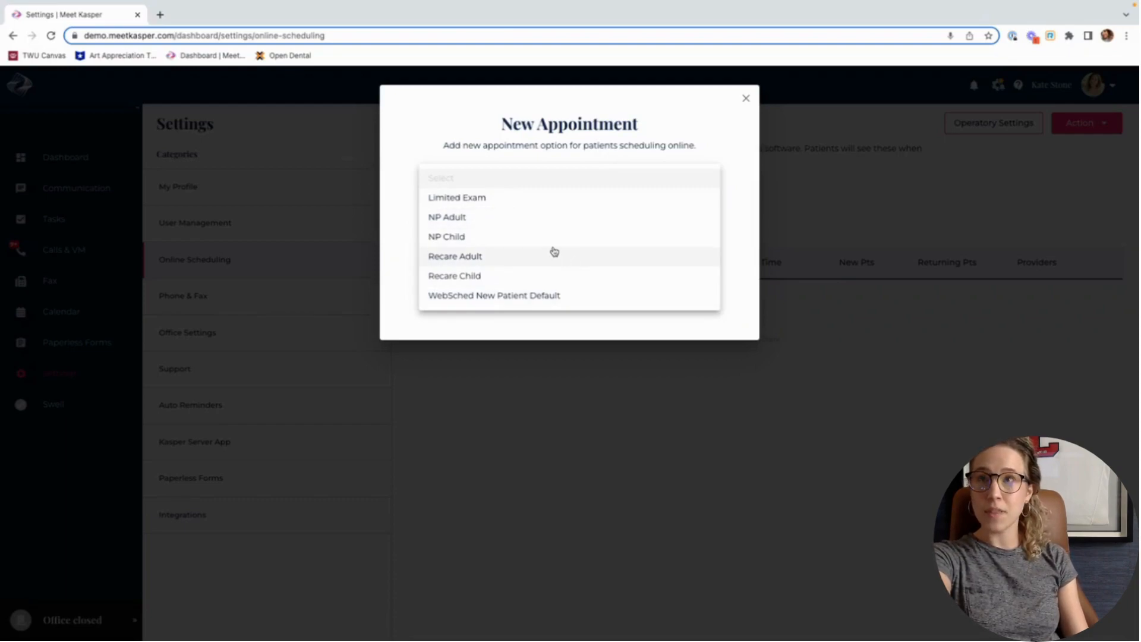
left_click(495, 217)
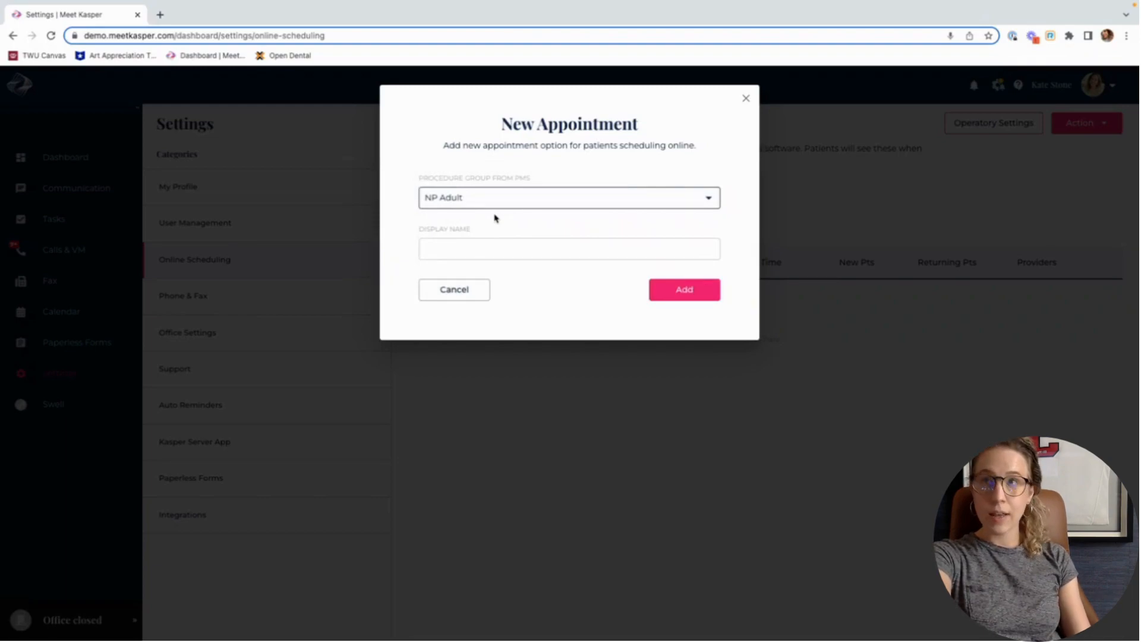
left_click(497, 248)
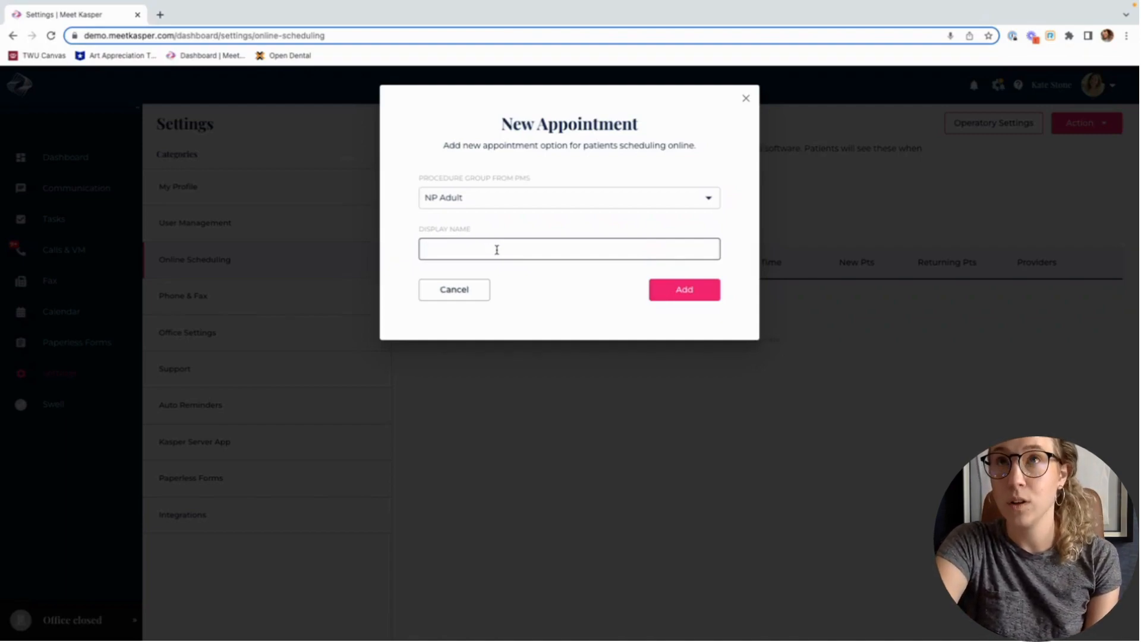
type("C")
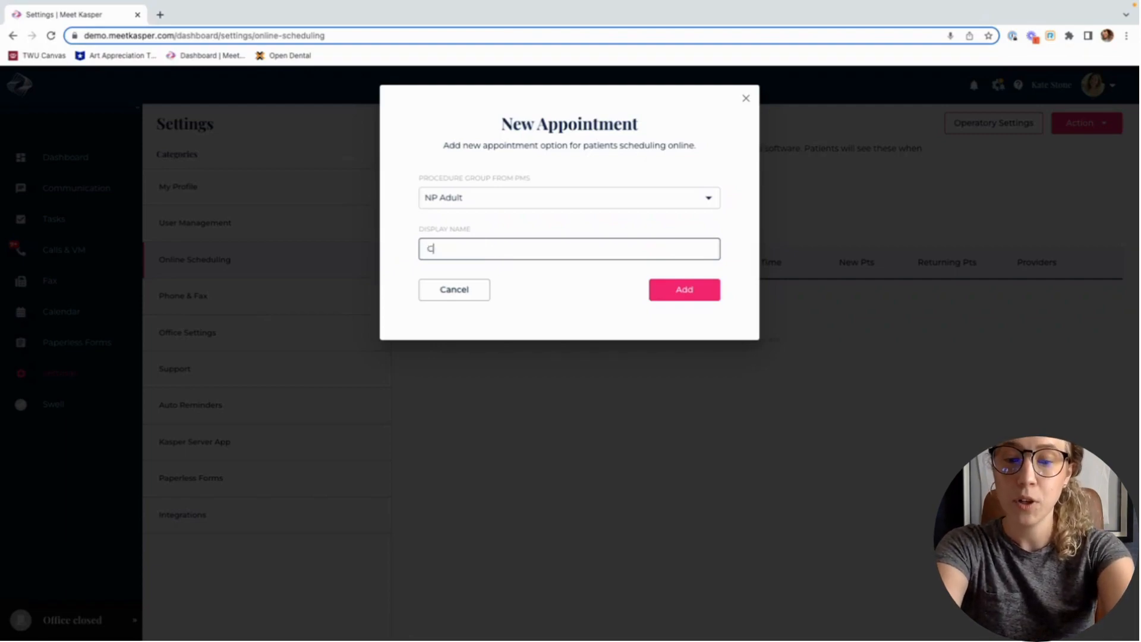
type("leaning - Adult")
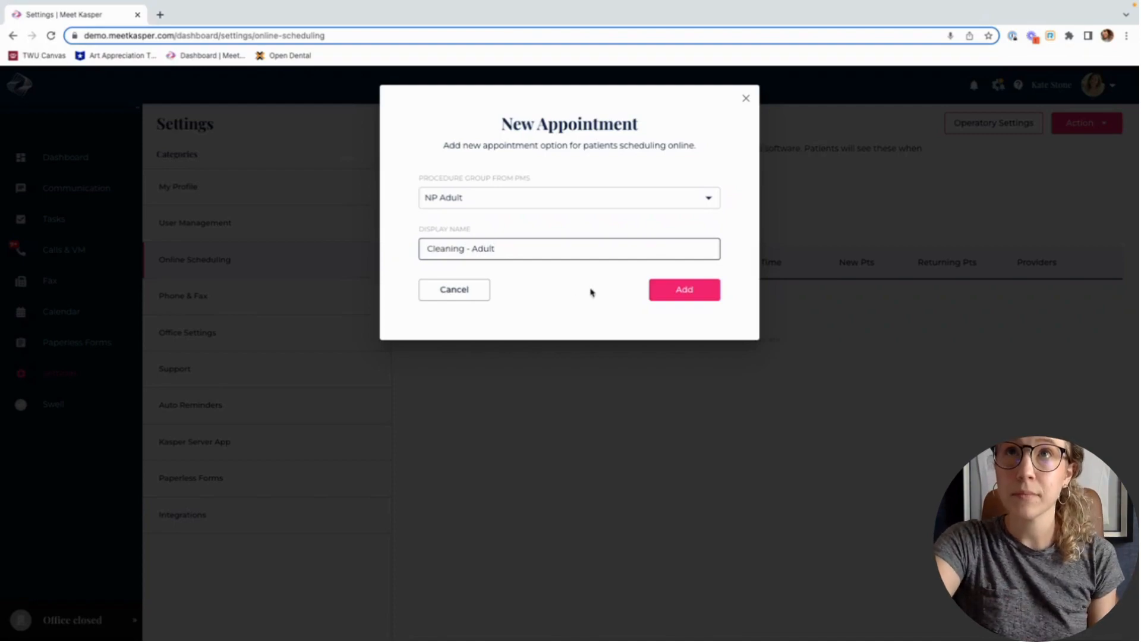
left_click(678, 290)
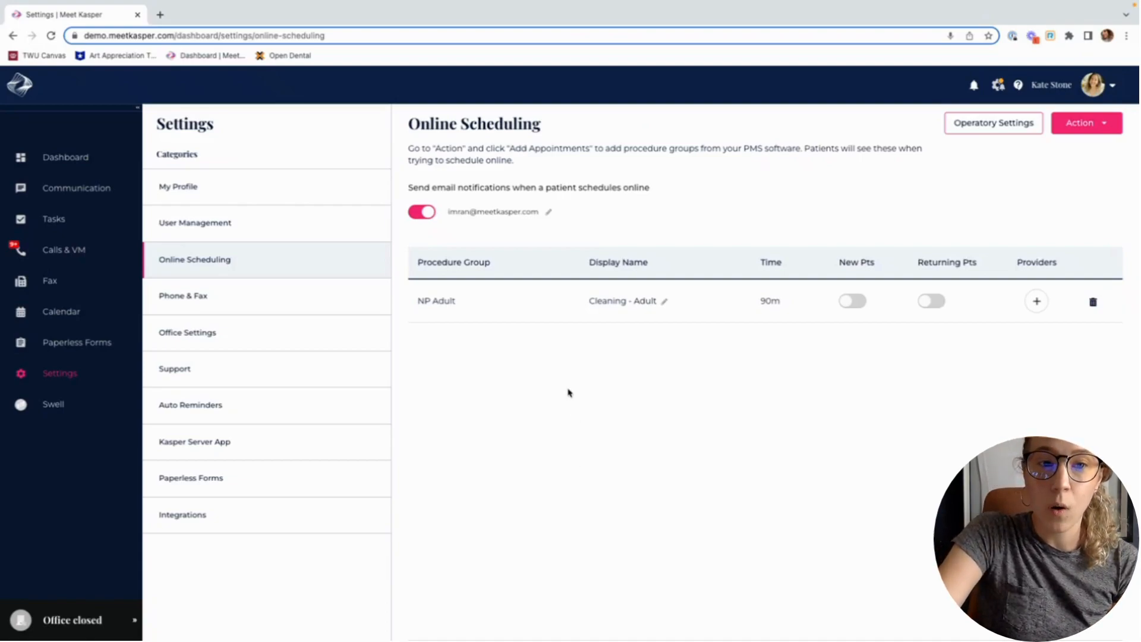
Enable the NP Adult appointment for new patients and assign the HYG 1 and HYG 2 hygienists as its providers.
left_click(849, 306)
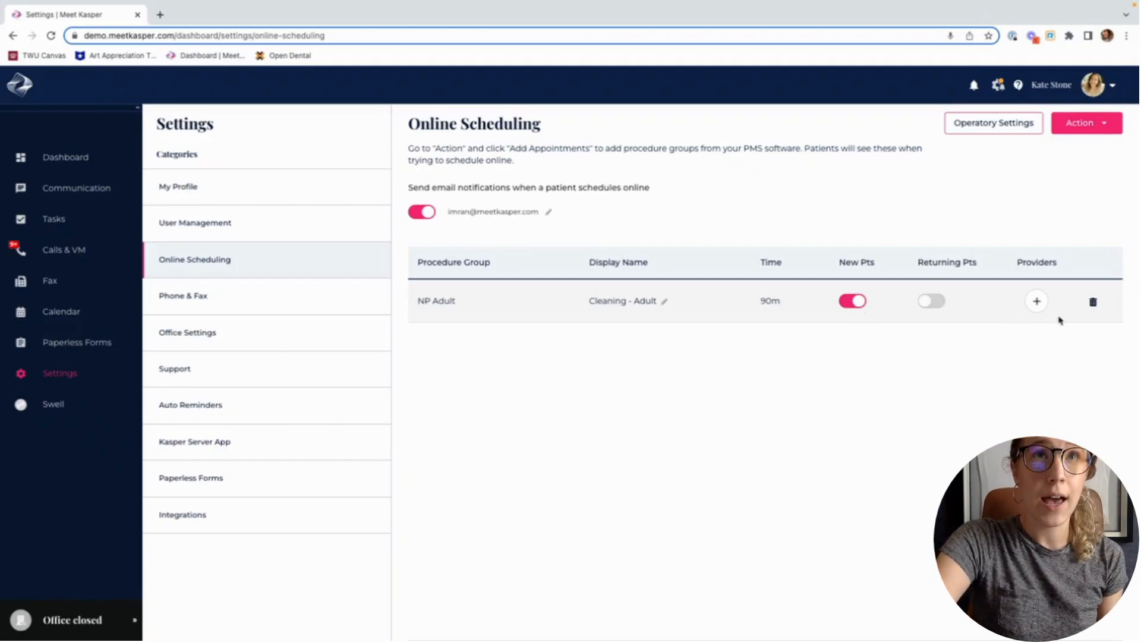
left_click(1035, 301)
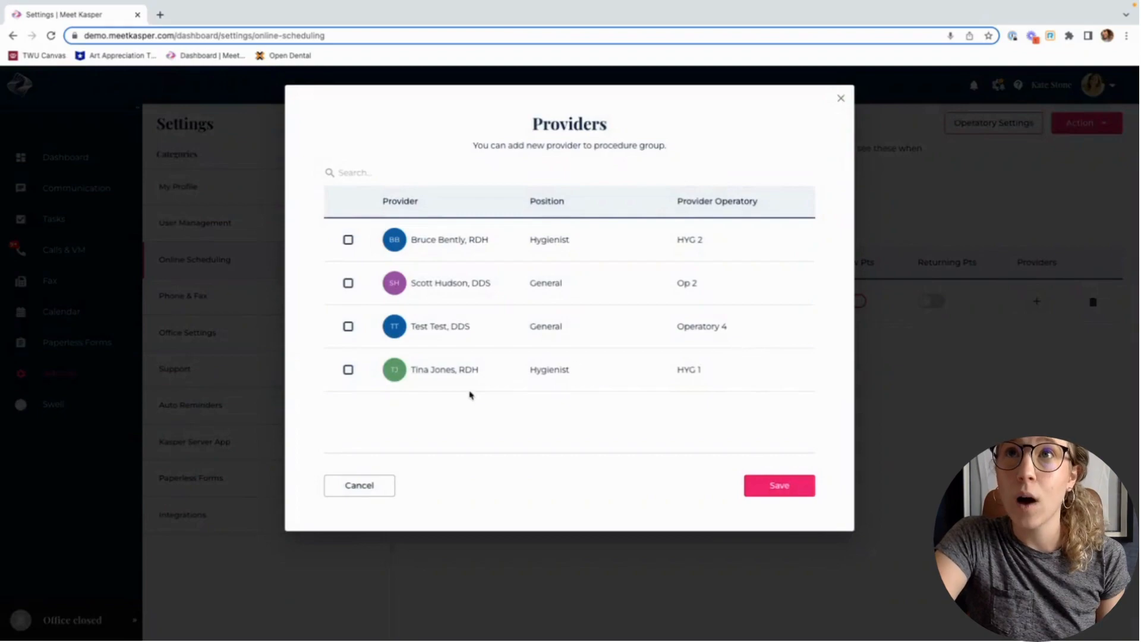
left_click(348, 371)
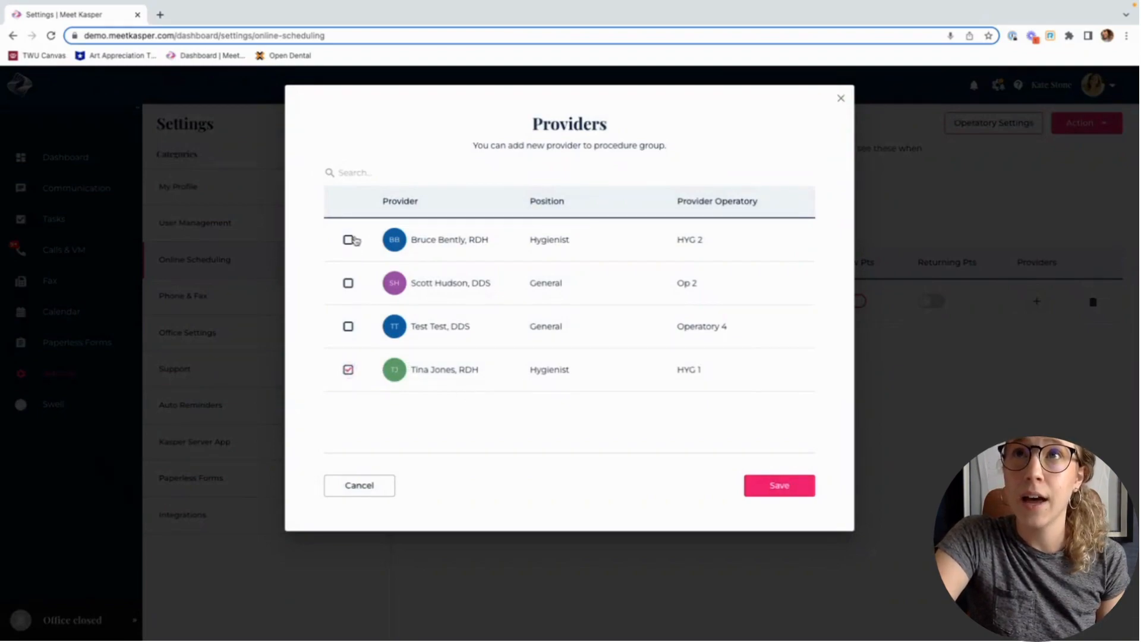
left_click(348, 241)
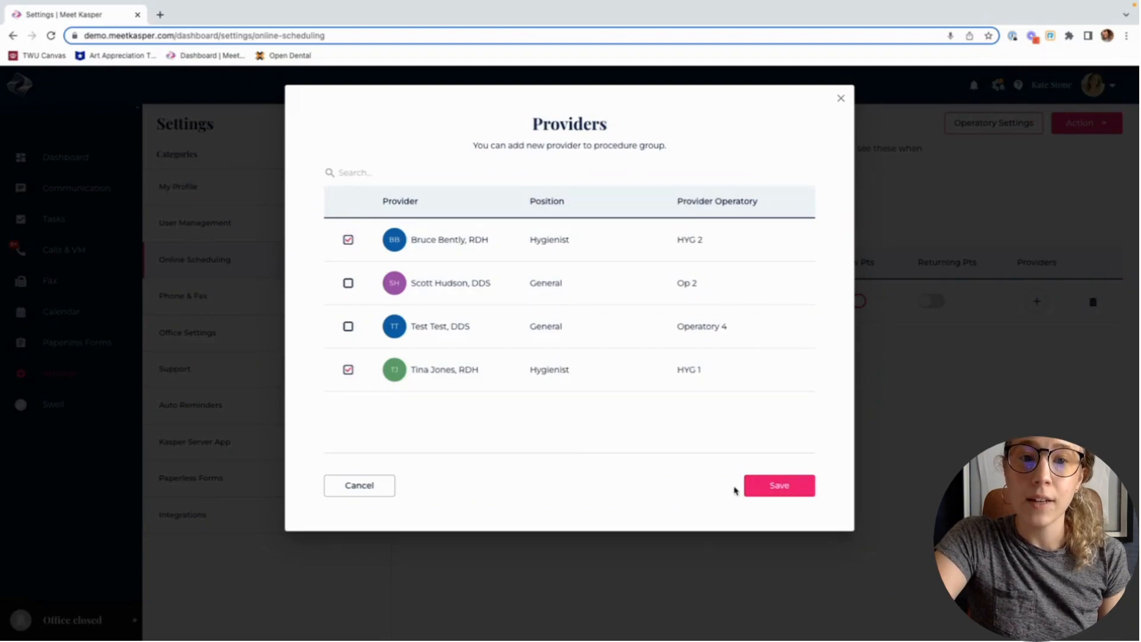
left_click(757, 486)
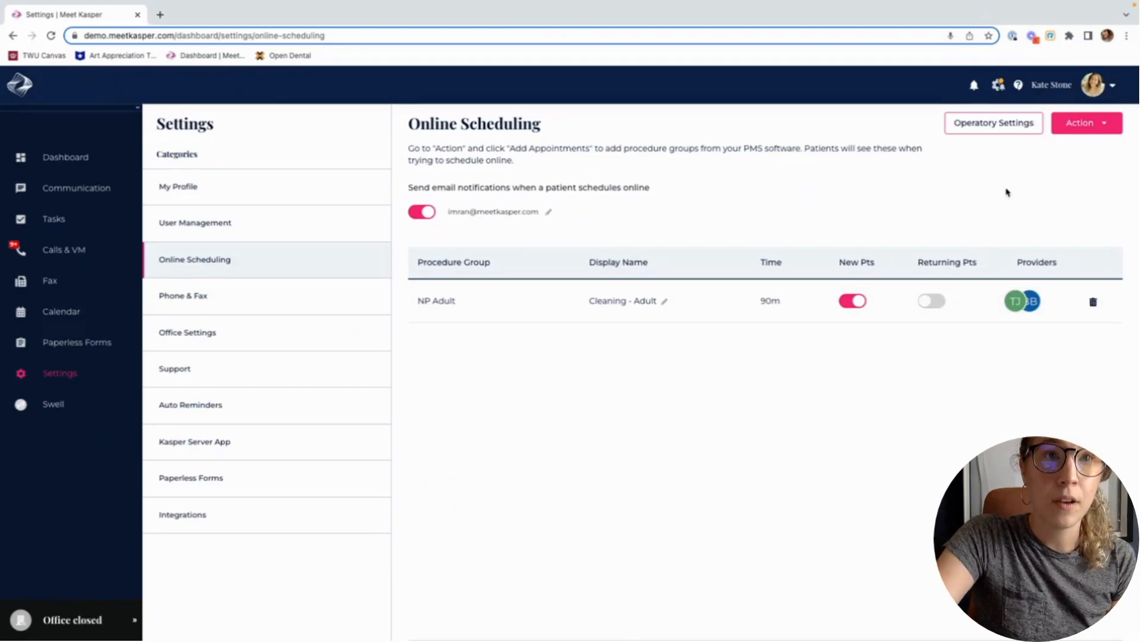
Add an online appointment for the Recare Adult procedure group with the display name "Cleaning - Adult Recare".
left_click(1063, 127)
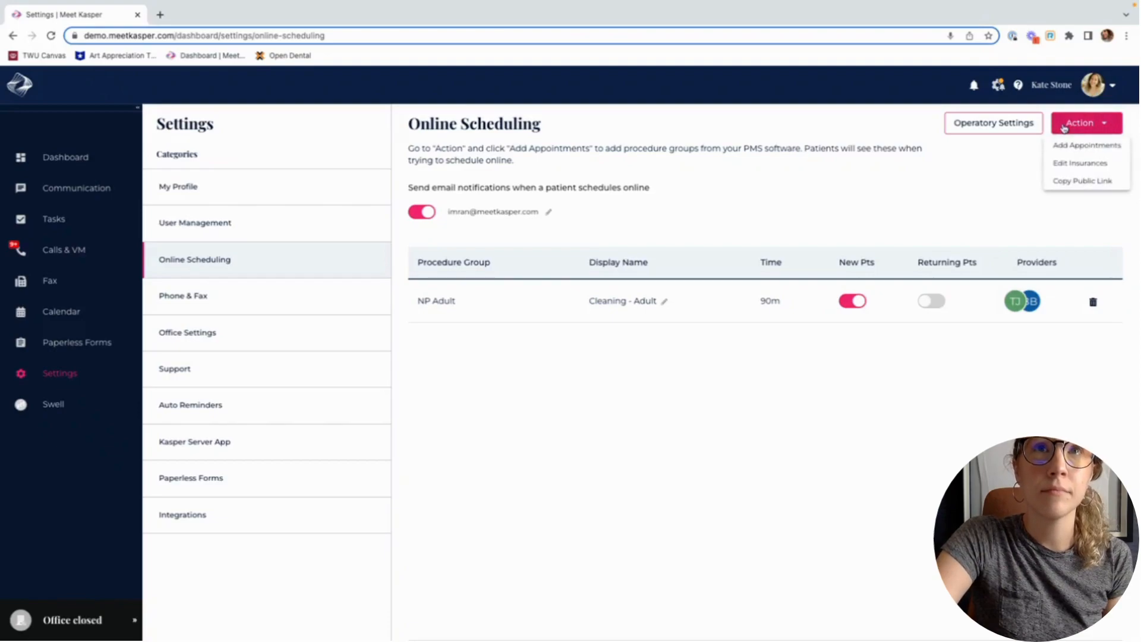
left_click(1071, 146)
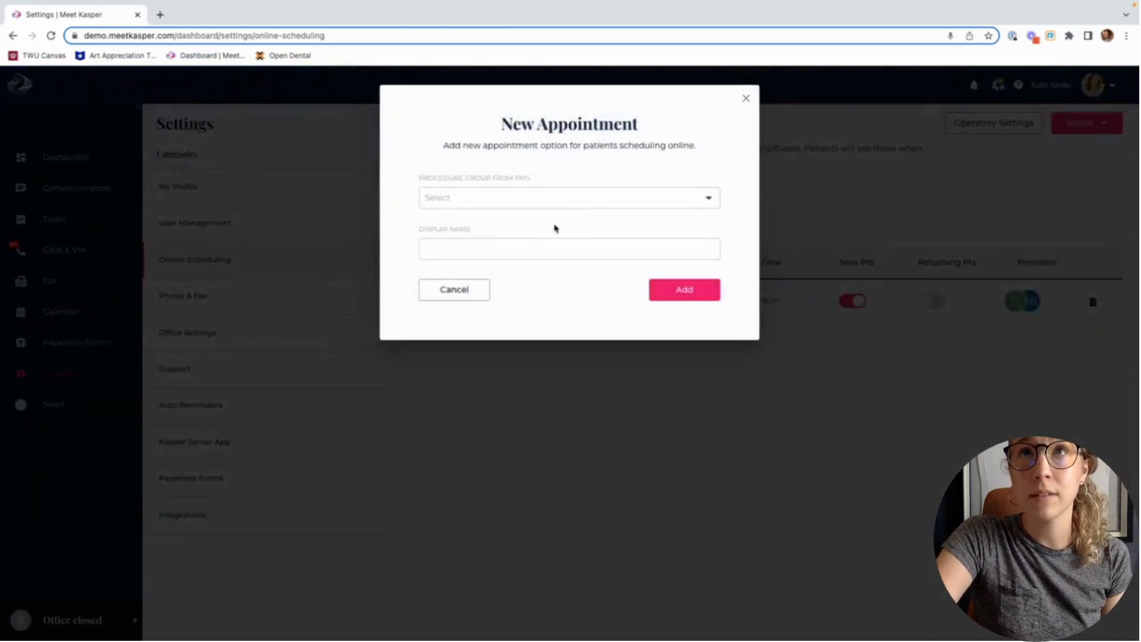
left_click(566, 202)
left_click(523, 240)
left_click(524, 245)
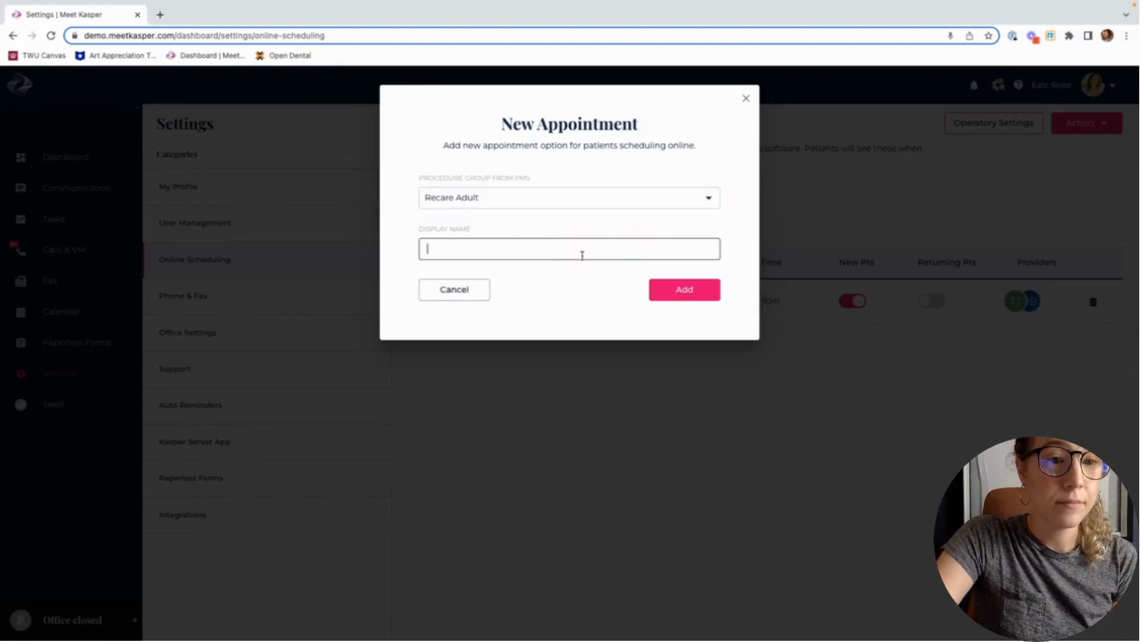
type("Clea")
type("ning")
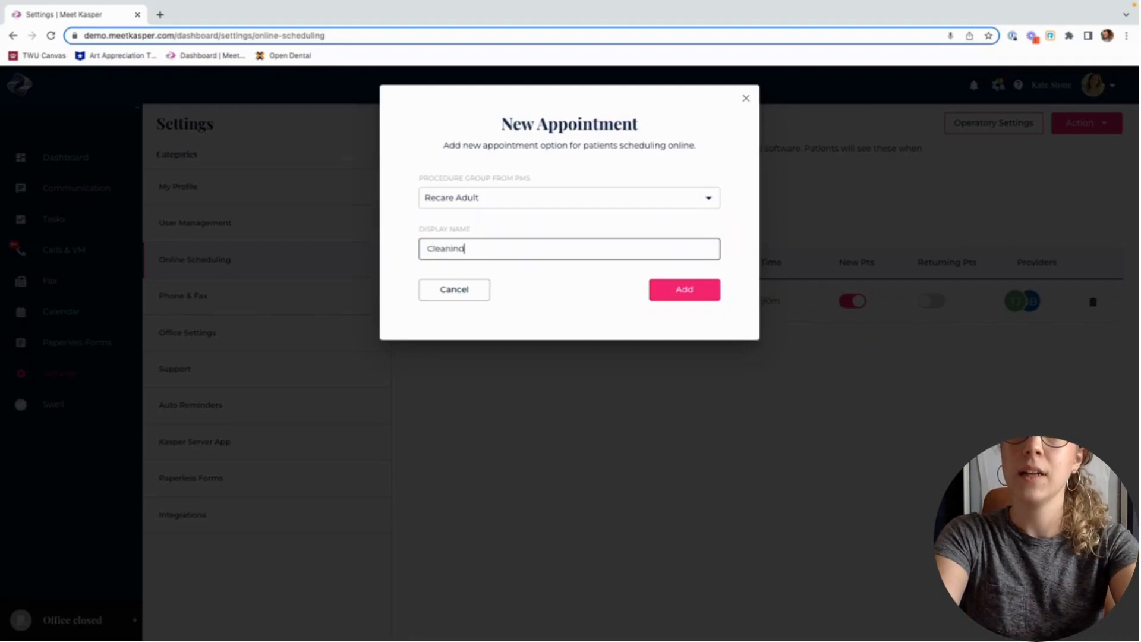
key("BackSpace")
type("g - A")
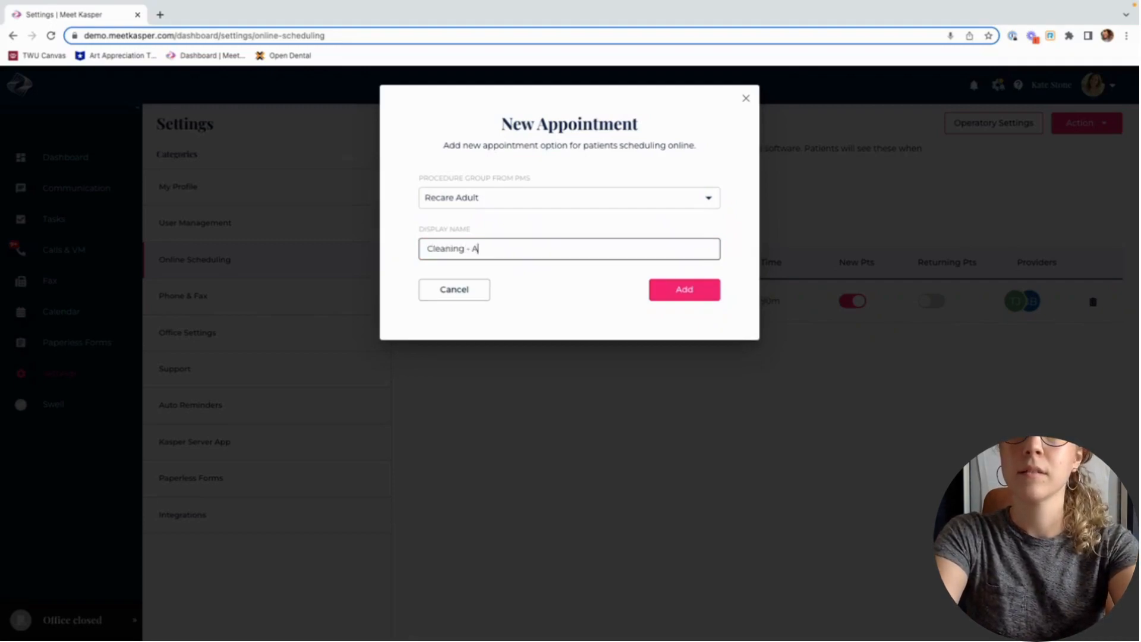
type("dult Recare")
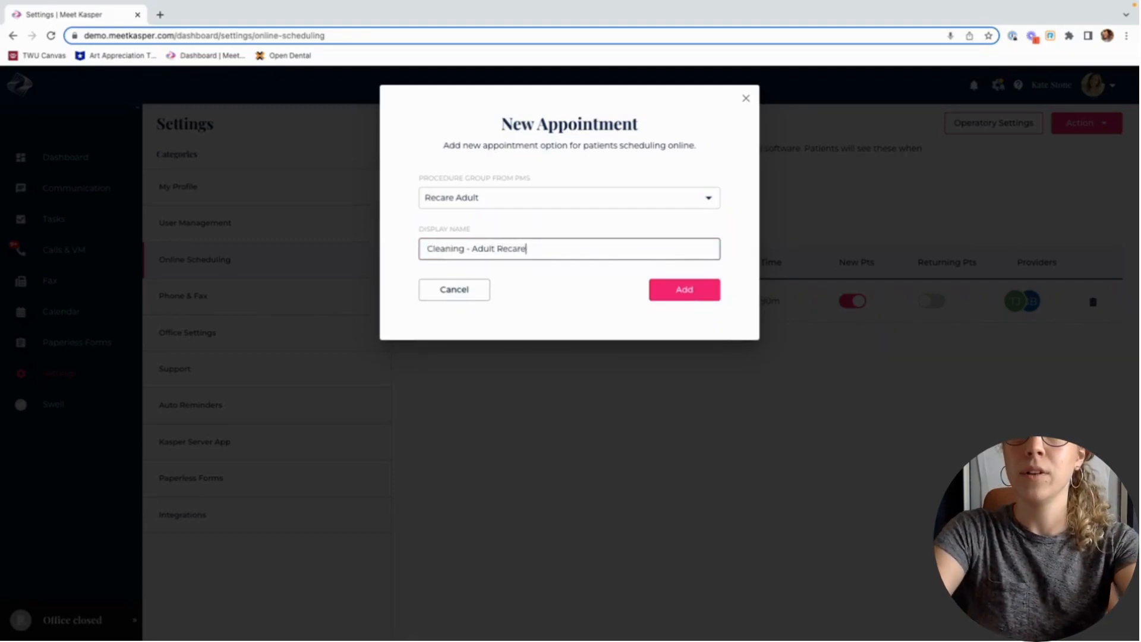
left_click(669, 294)
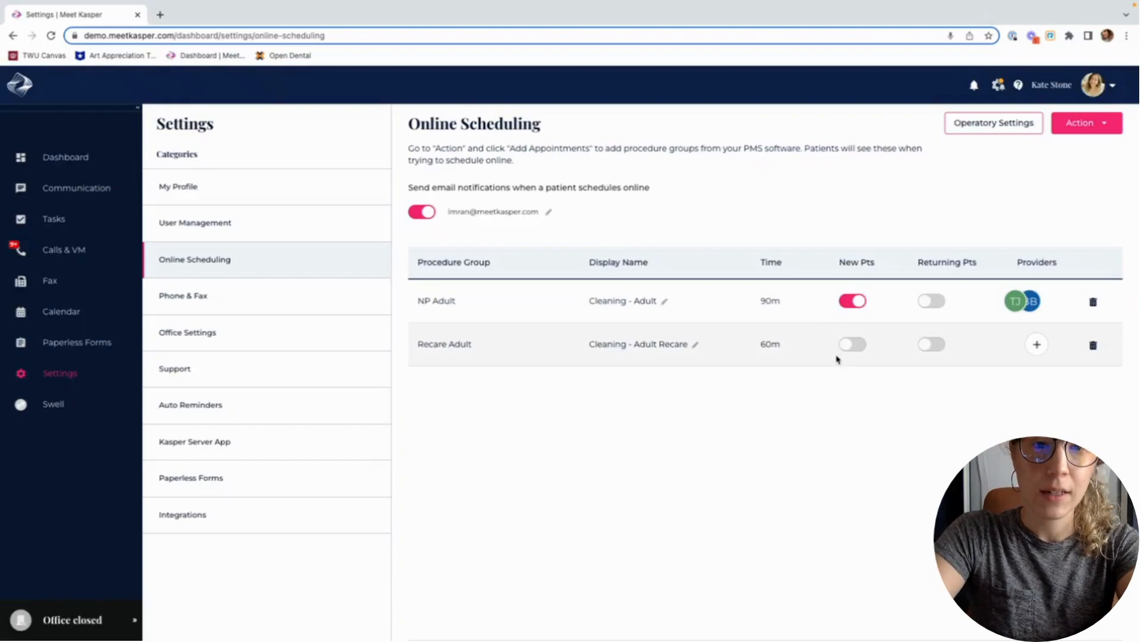
Enable the Recare Adult appointment for returning patients and assign the HYG 1 and HYG 2 hygienists as its providers.
left_click(928, 349)
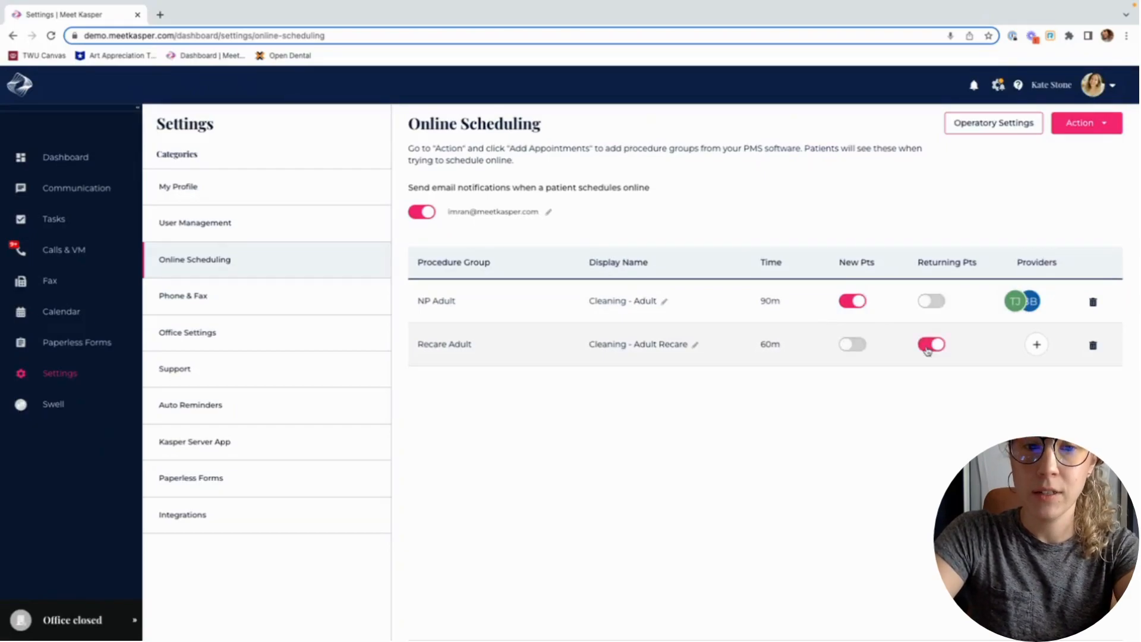
left_click(1036, 344)
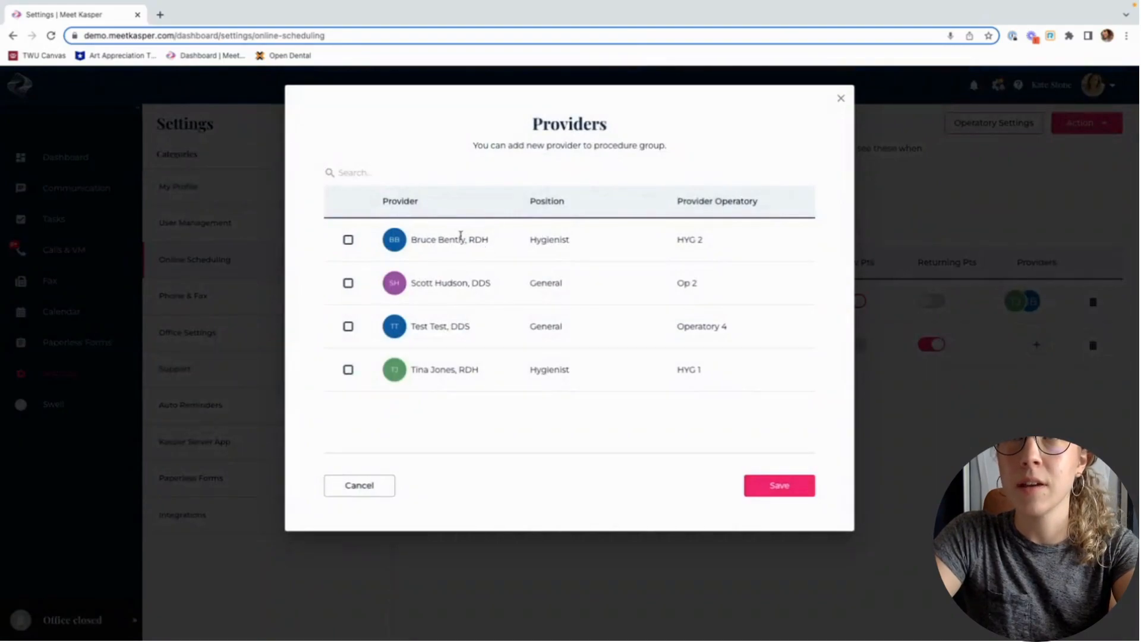
left_click(348, 240)
left_click(348, 369)
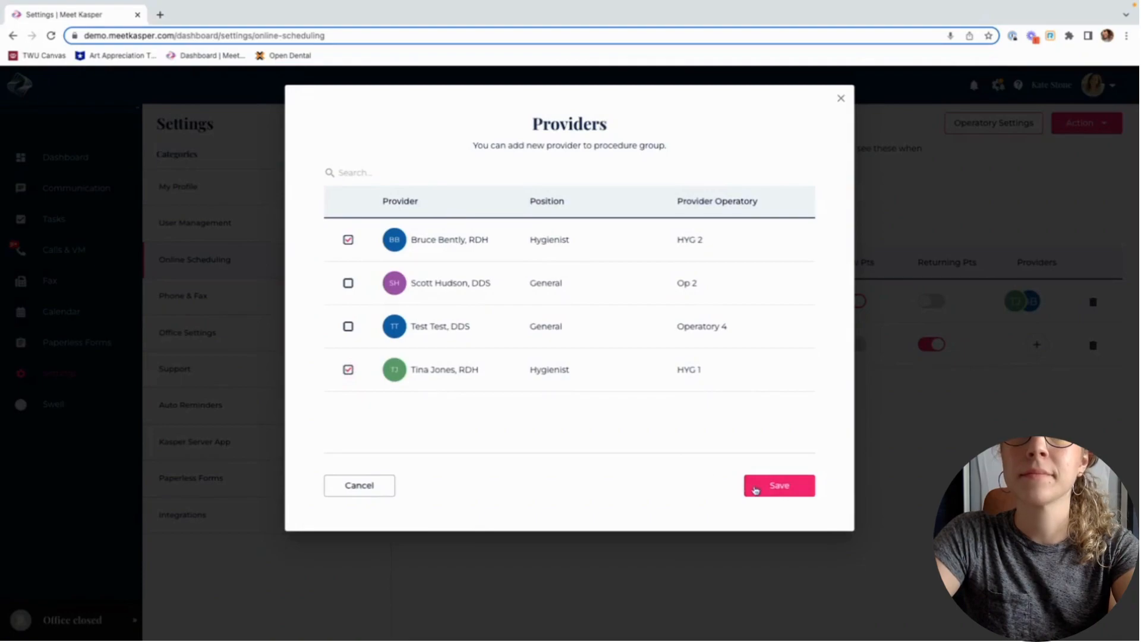
left_click(756, 486)
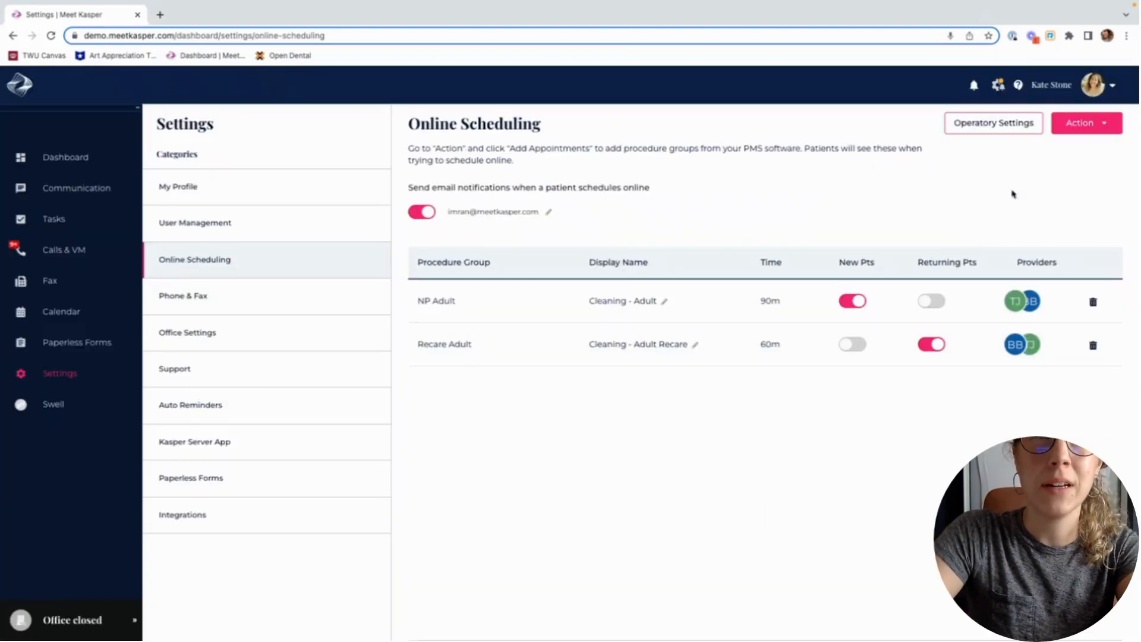
Add an online appointment for the Limited Exam procedure group with the display name "Emergency".
left_click(1076, 126)
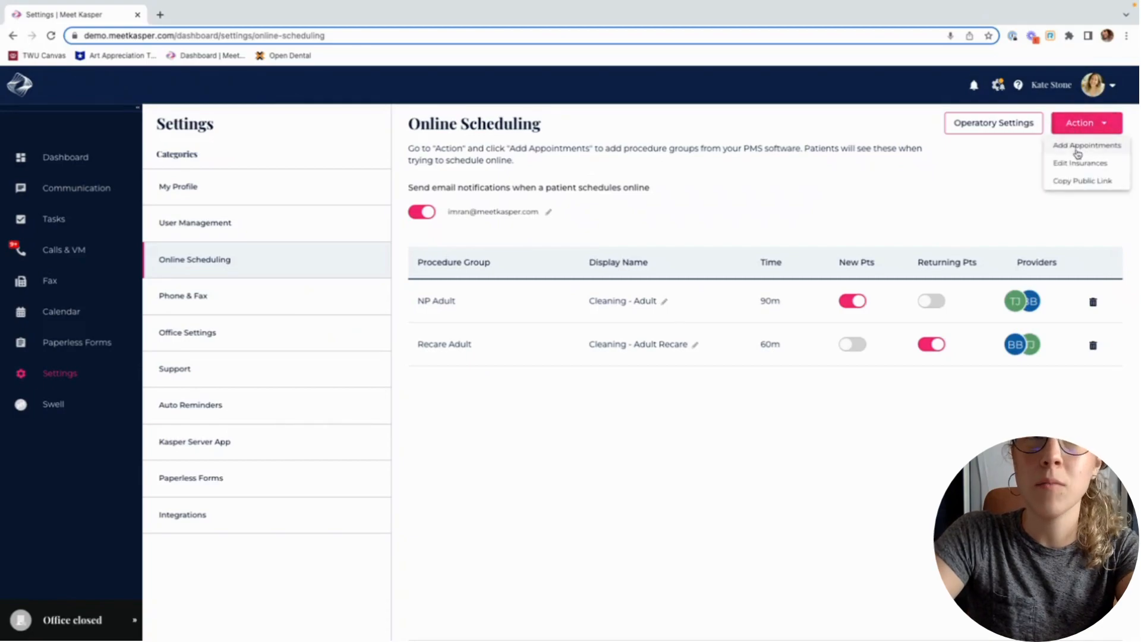
left_click(1077, 149)
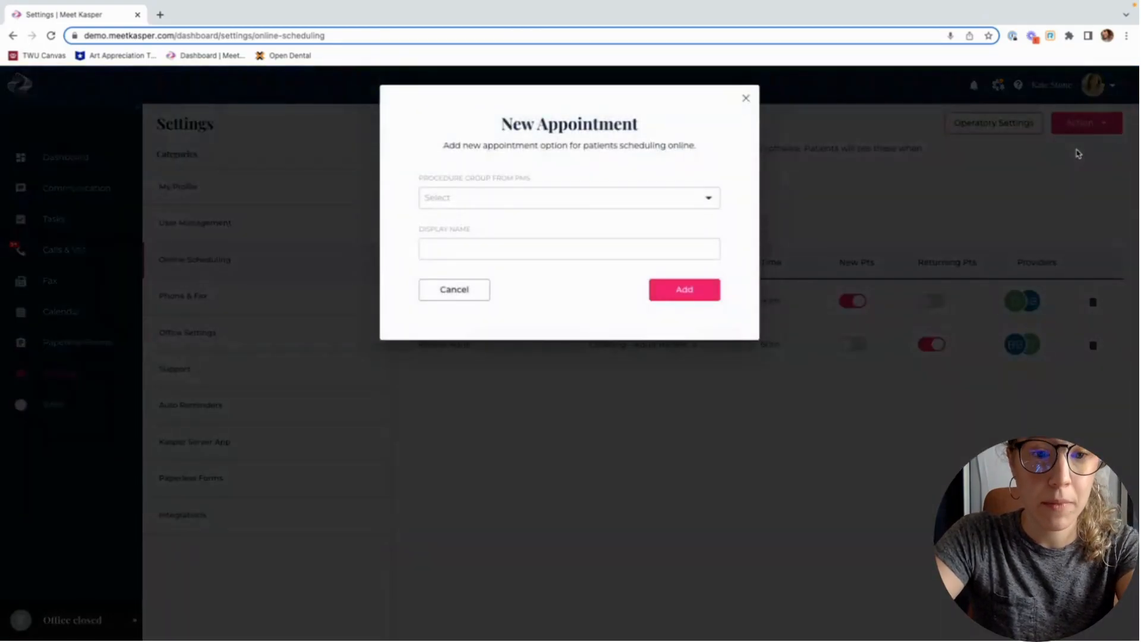
left_click(667, 197)
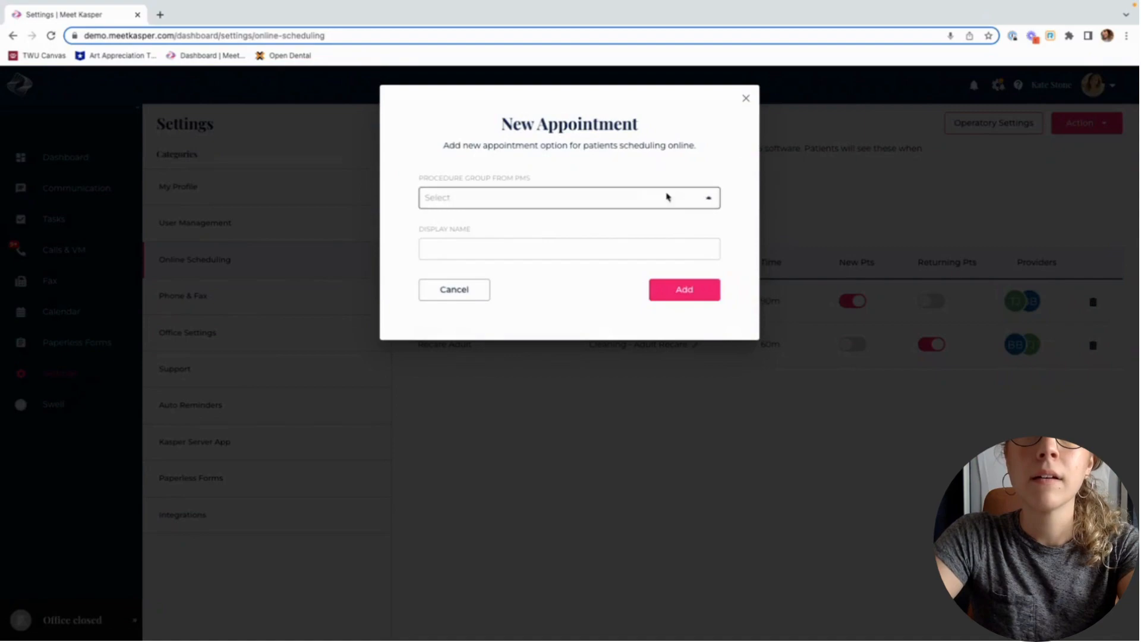
left_click(611, 201)
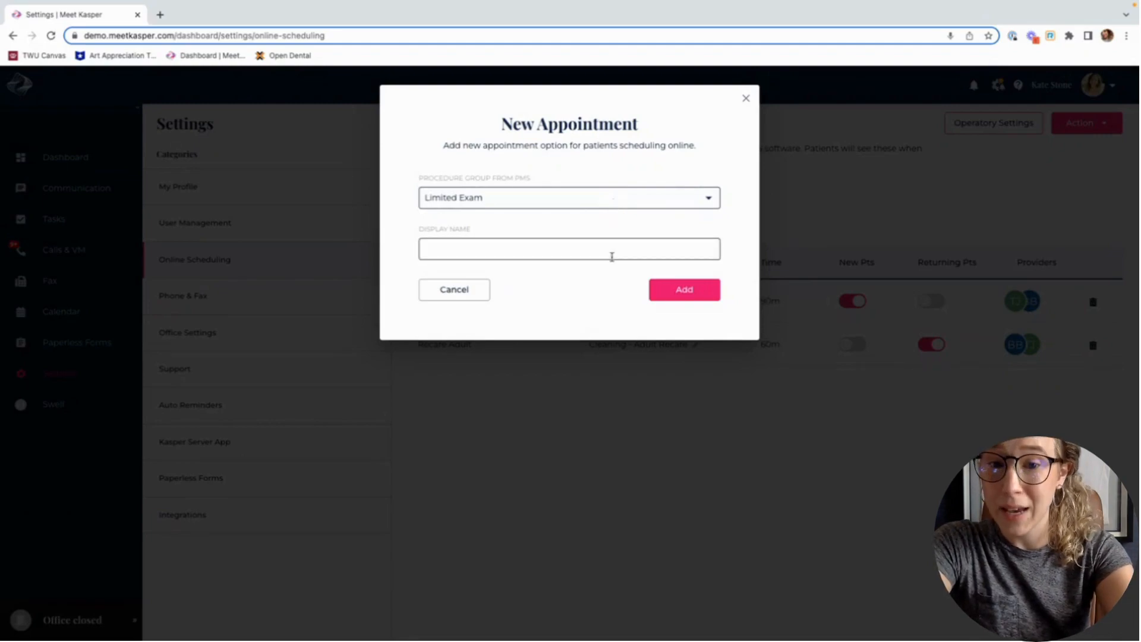
left_click(611, 257)
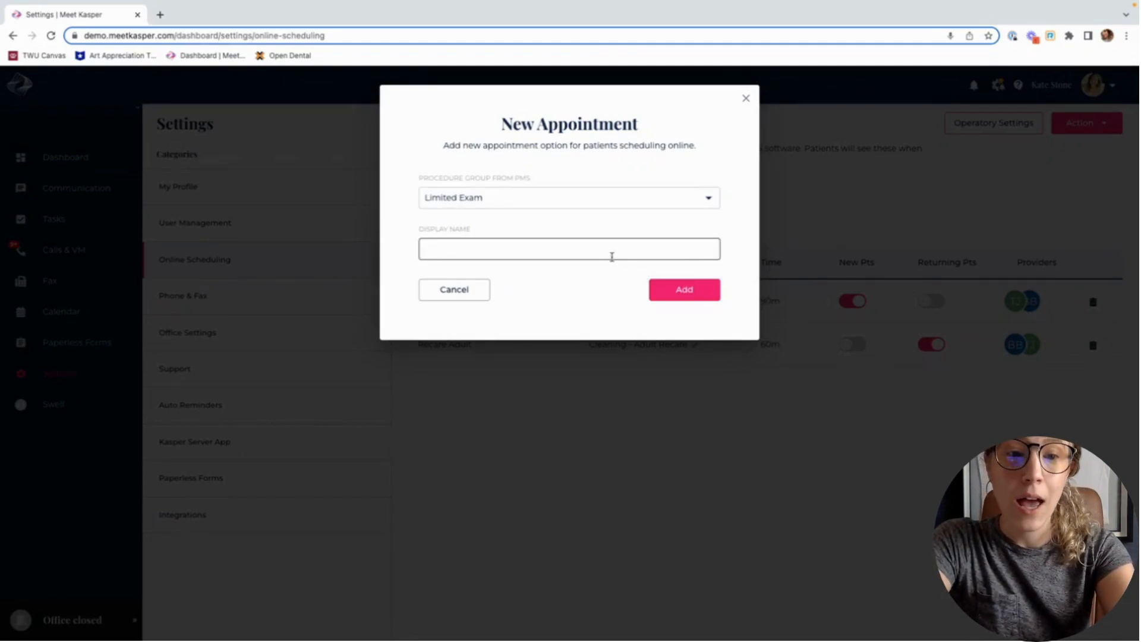
type("Emergency")
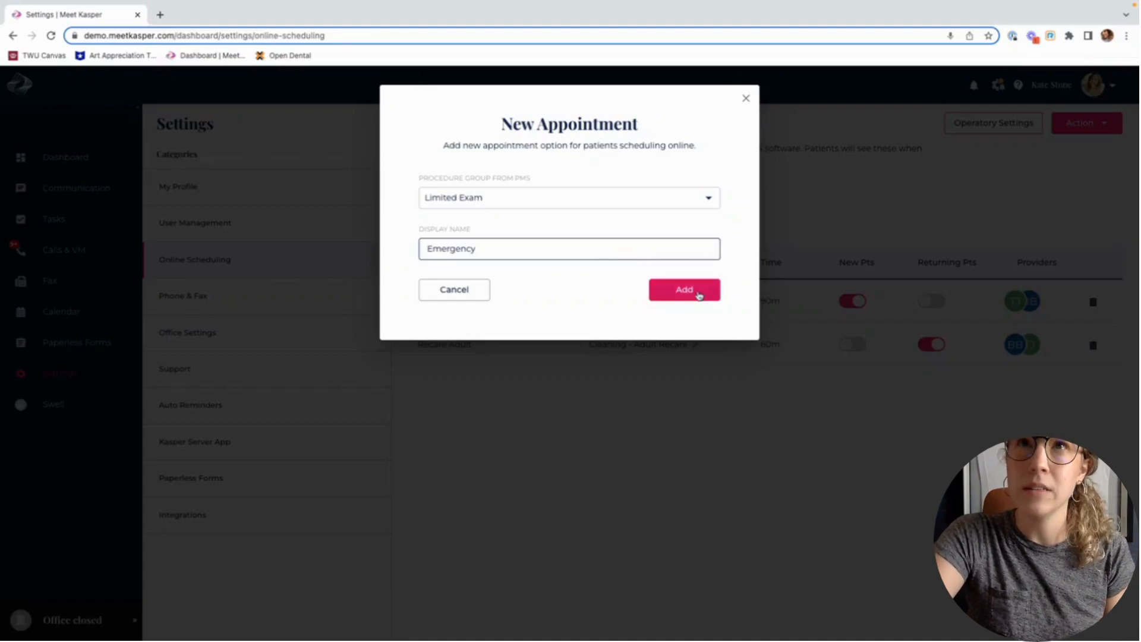
left_click(698, 294)
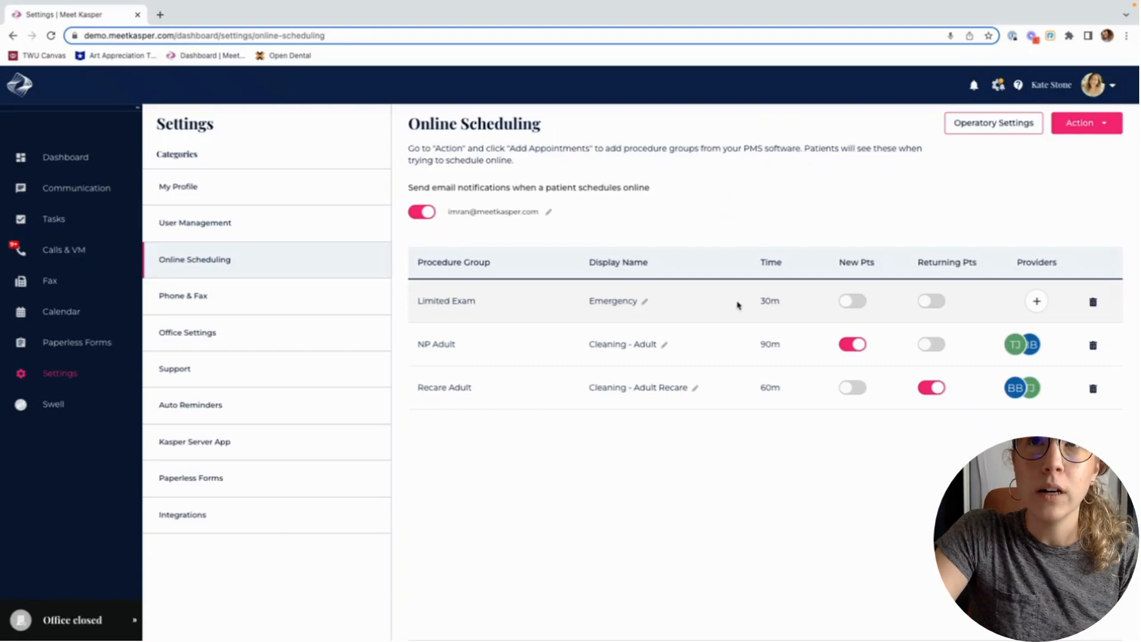
Enable the Limited Exam appointment for both new and returning patients and assign the general dentist in Op 2 as its provider.
left_click(850, 301)
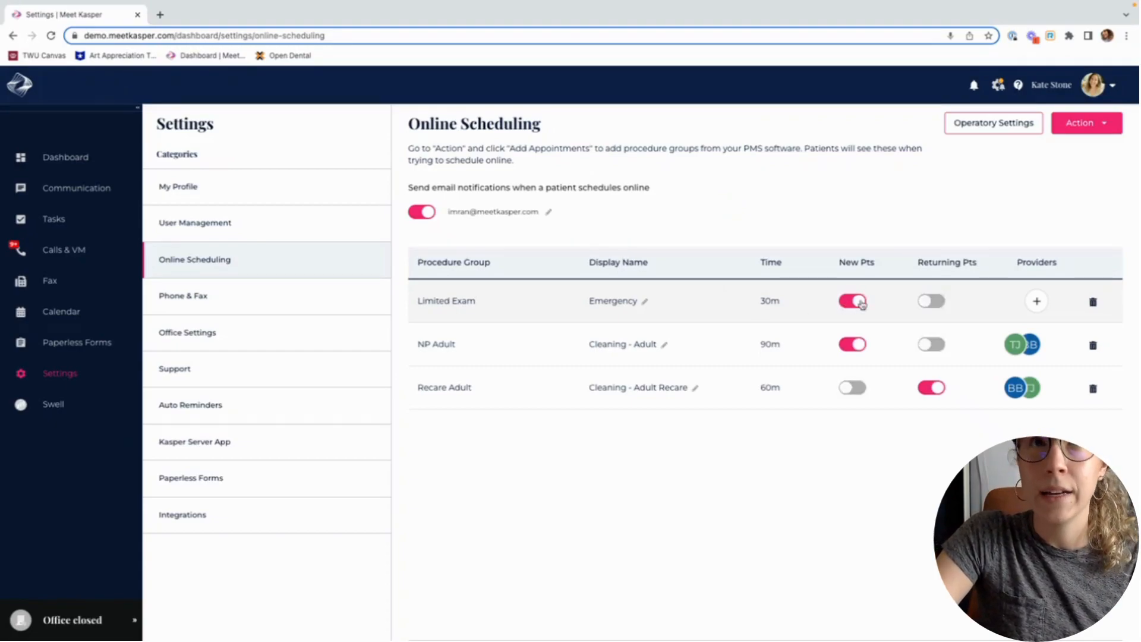
left_click(929, 303)
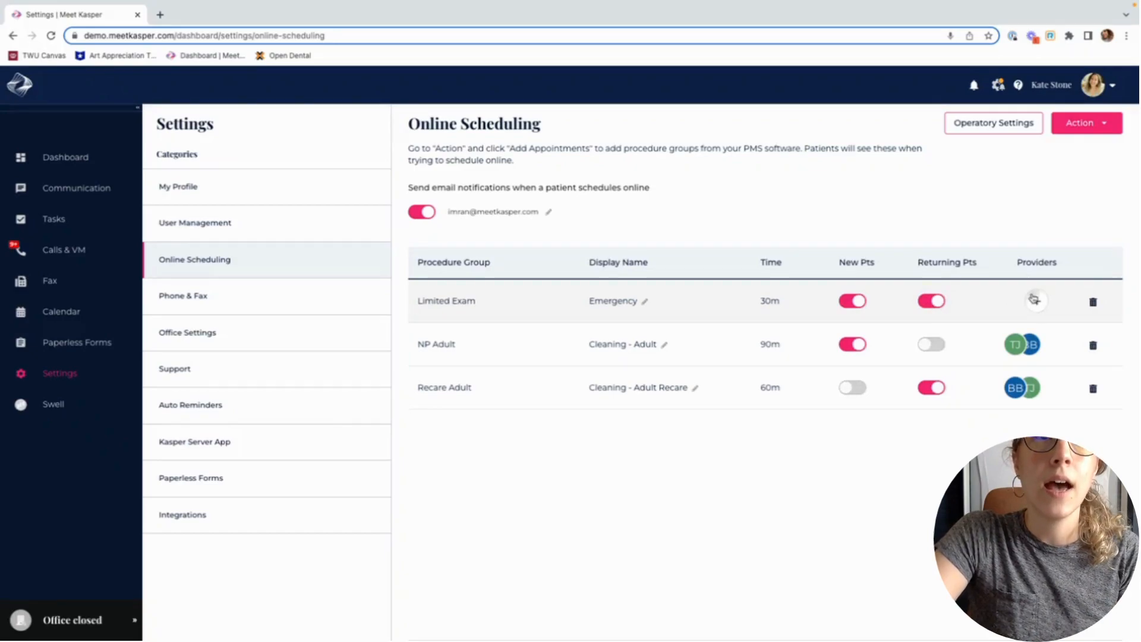
left_click(1034, 298)
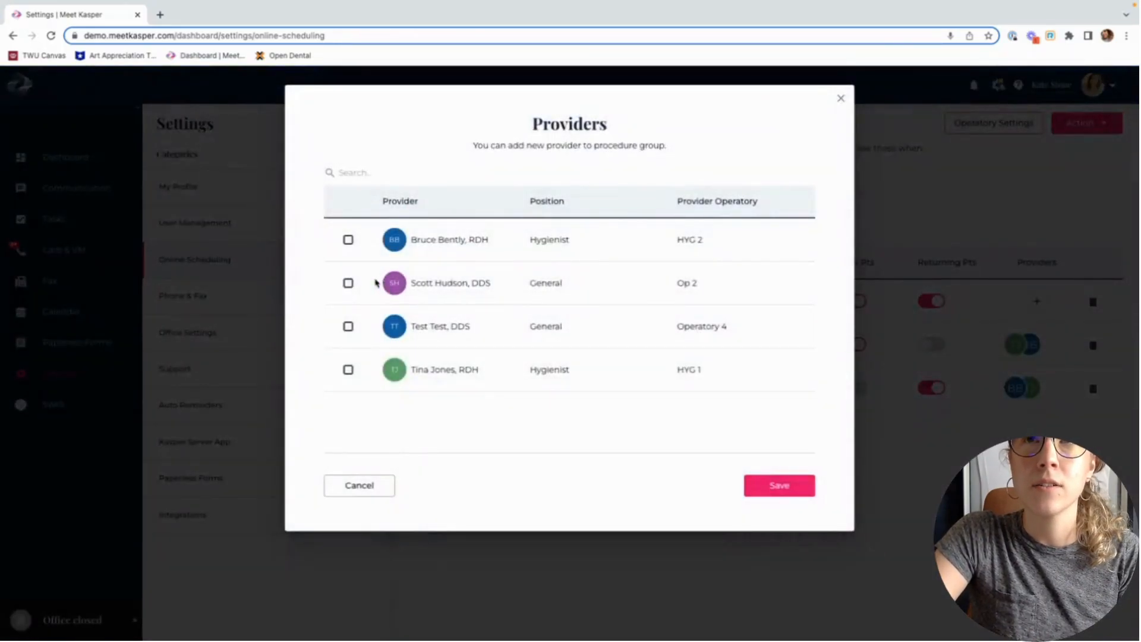
left_click(349, 283)
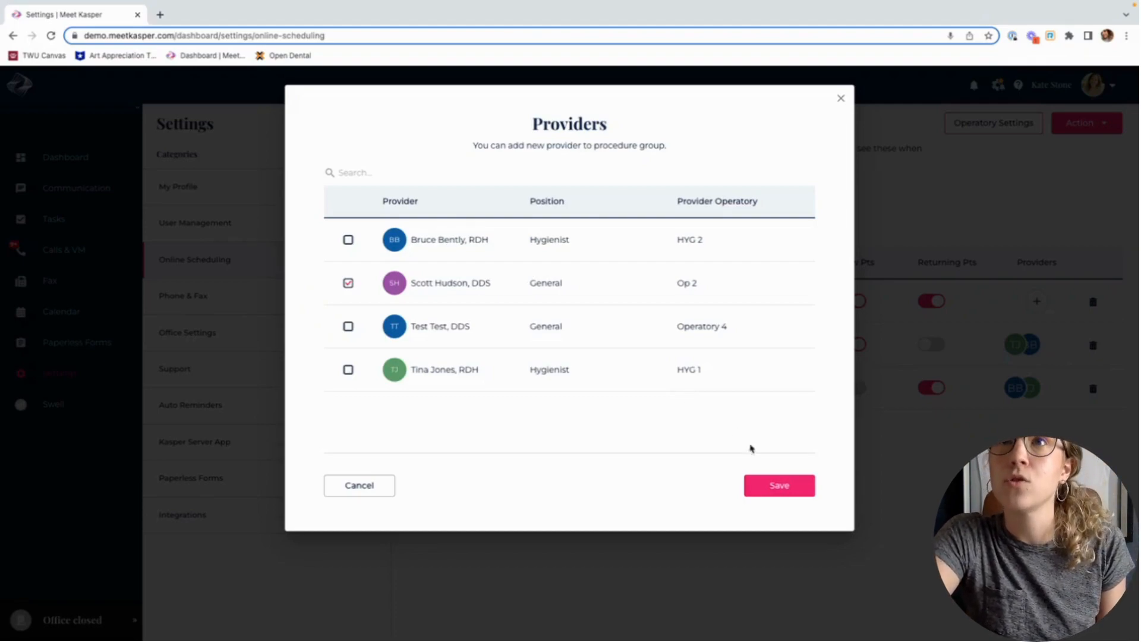
left_click(775, 484)
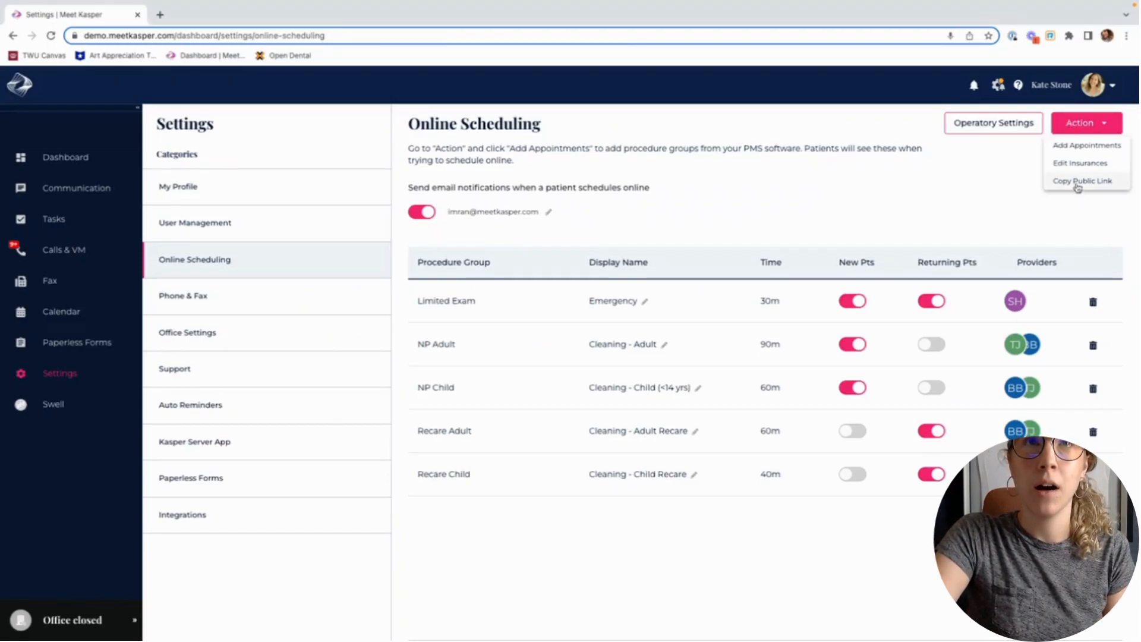
Copy the public scheduling link and open demo.meetkasper.com/schedule-appointment in a new browser tab.
left_click(1077, 182)
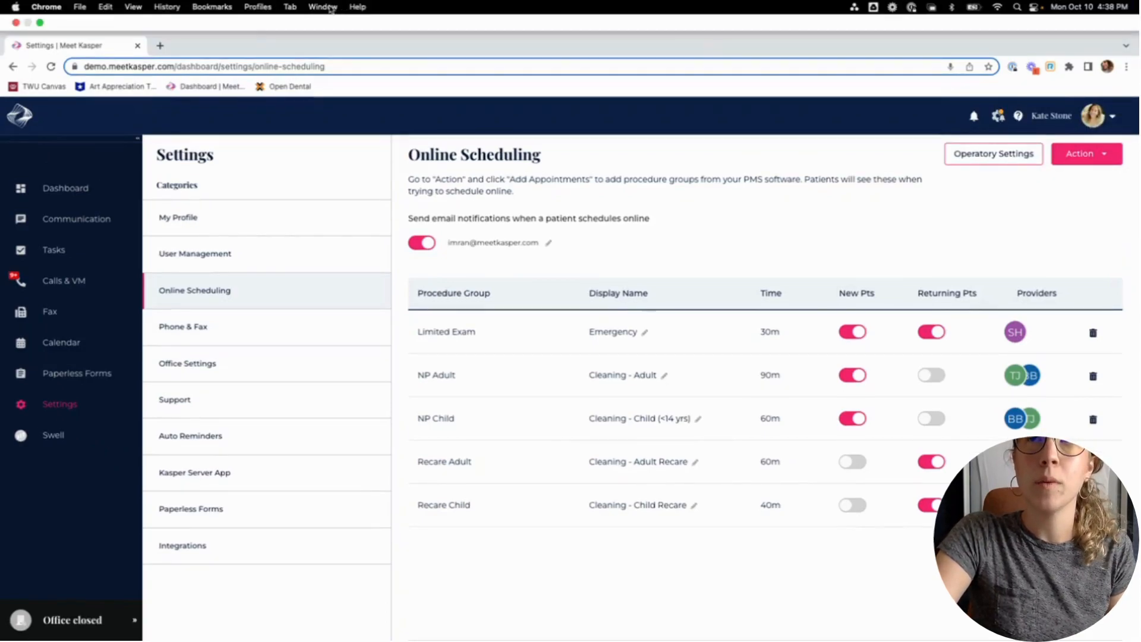
left_click(164, 46)
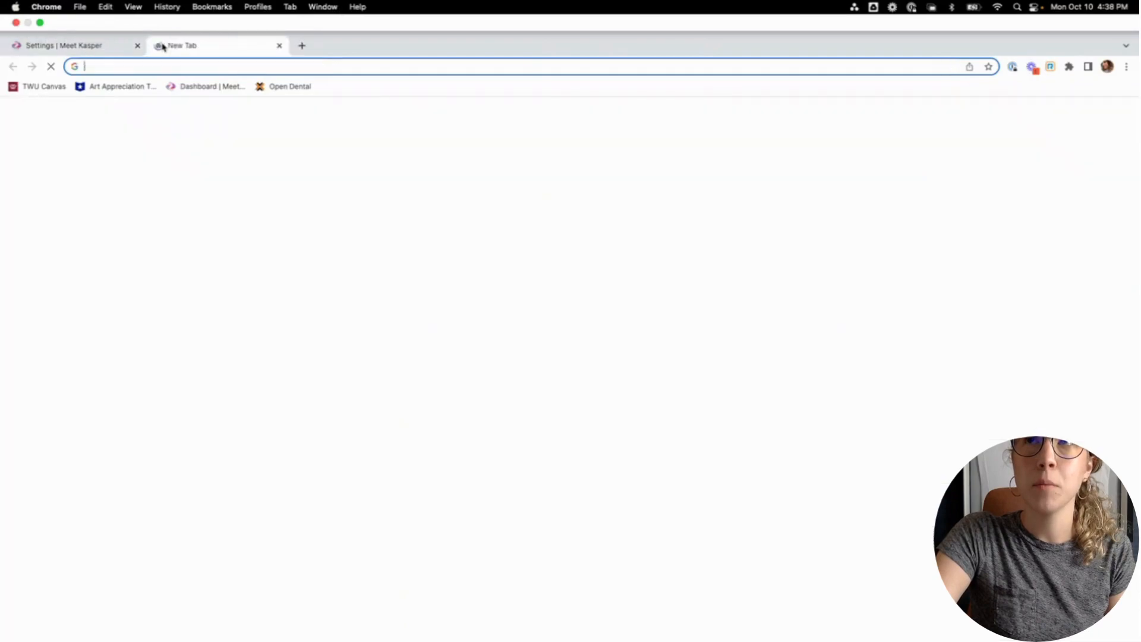
type("demo.meetkasper.com/schedule-appointment")
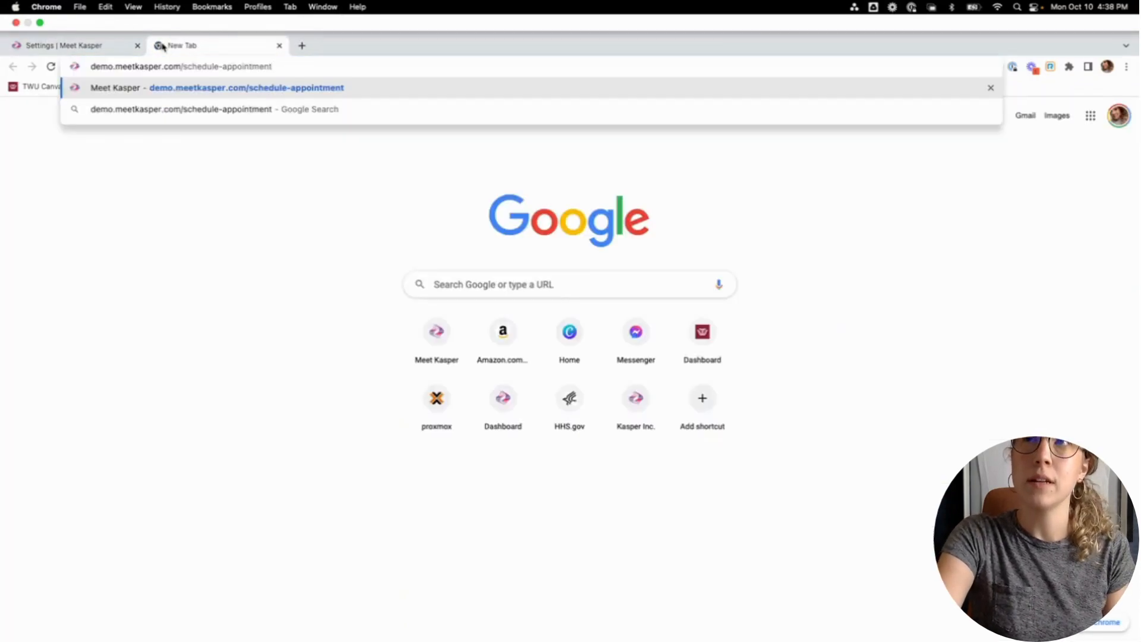
key("Return")
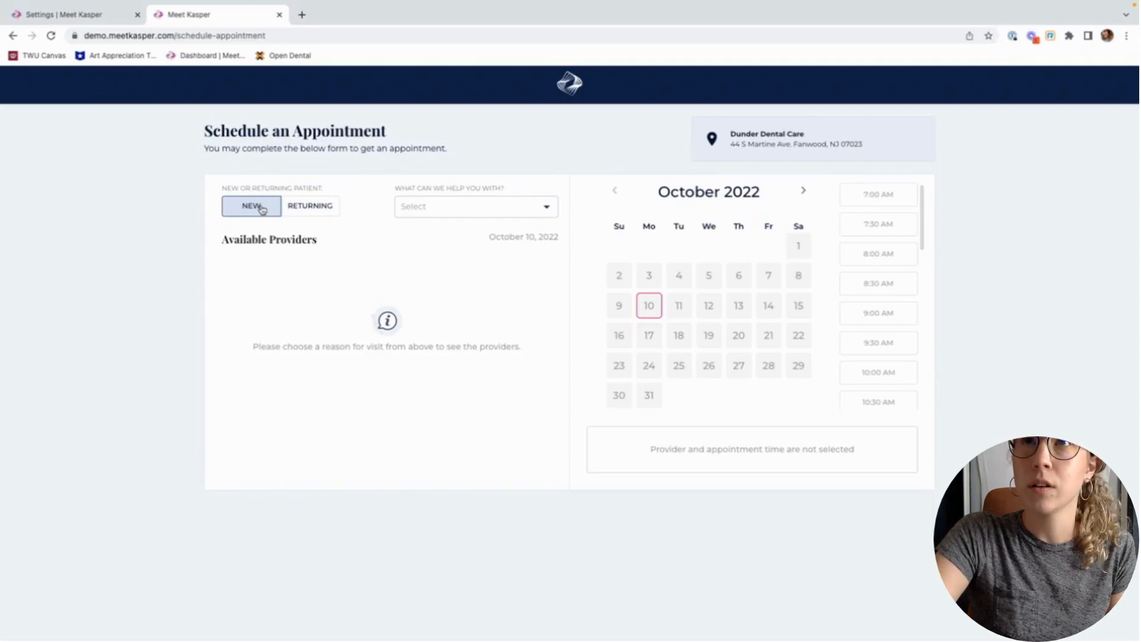
Compare the new and returning patient options on the booking form, and choose "Cleaning - Adult" as a new patient's visit reason.
left_click(321, 206)
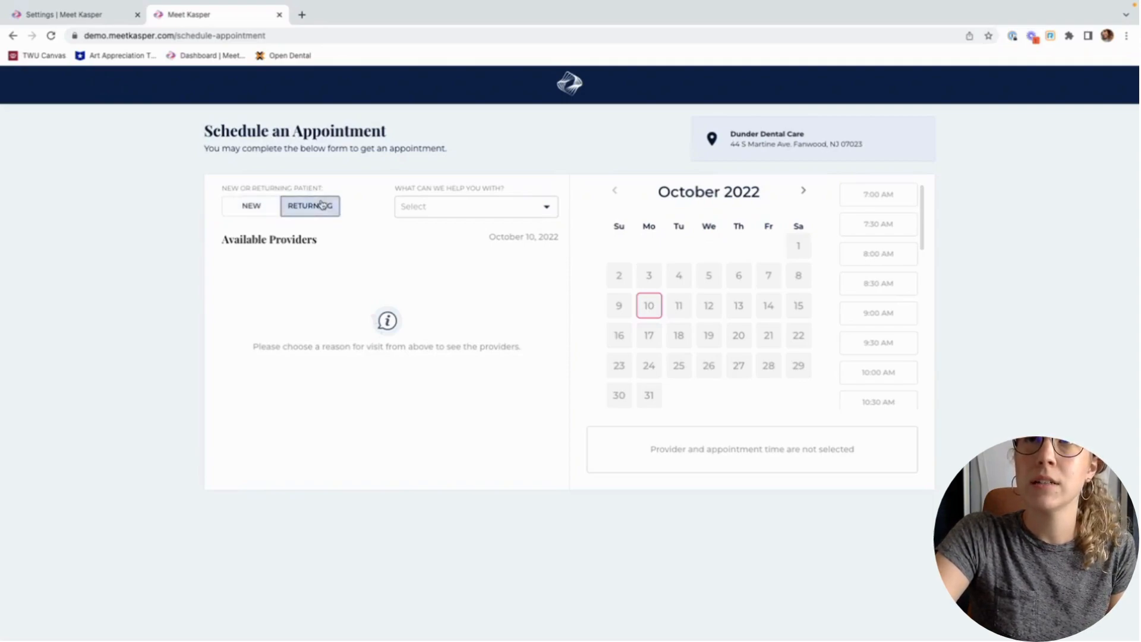
left_click(268, 209)
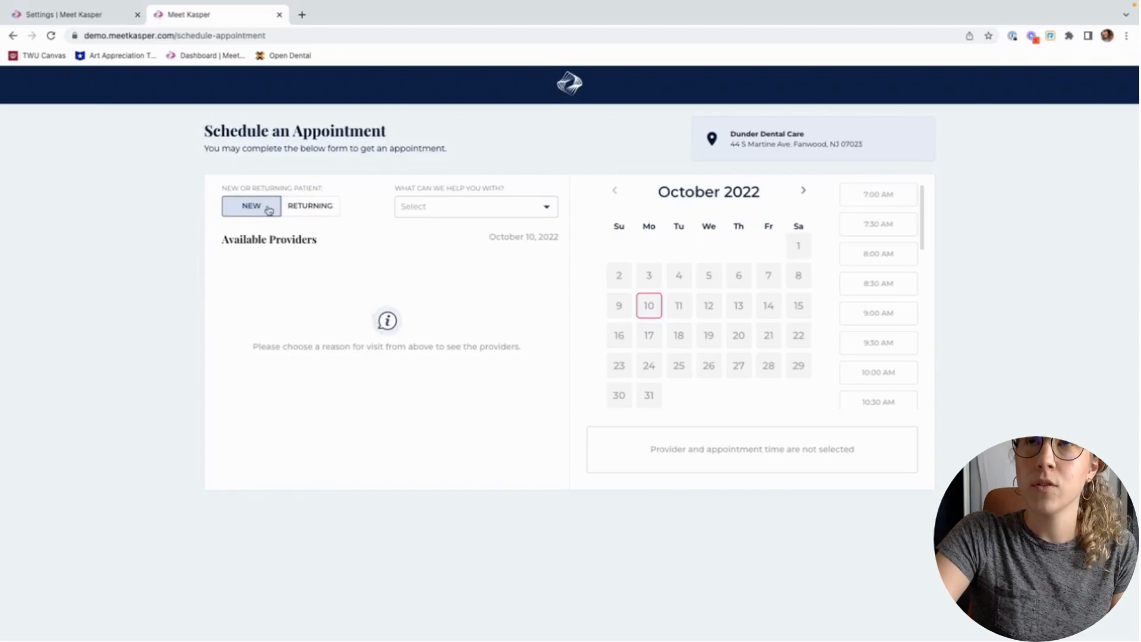
left_click(434, 211)
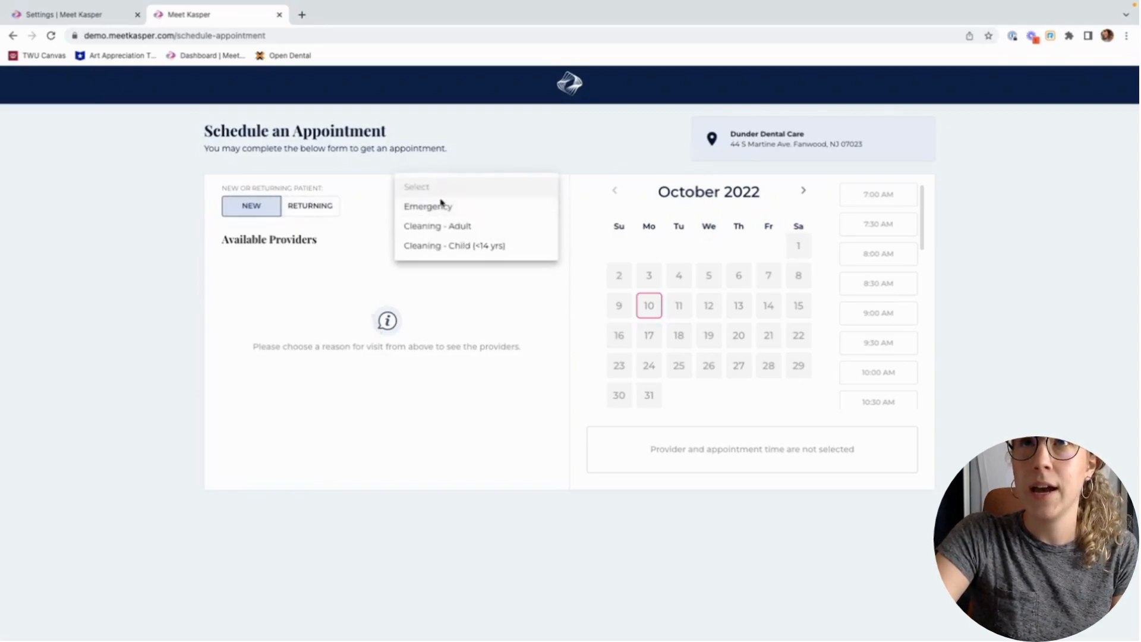
left_click(443, 230)
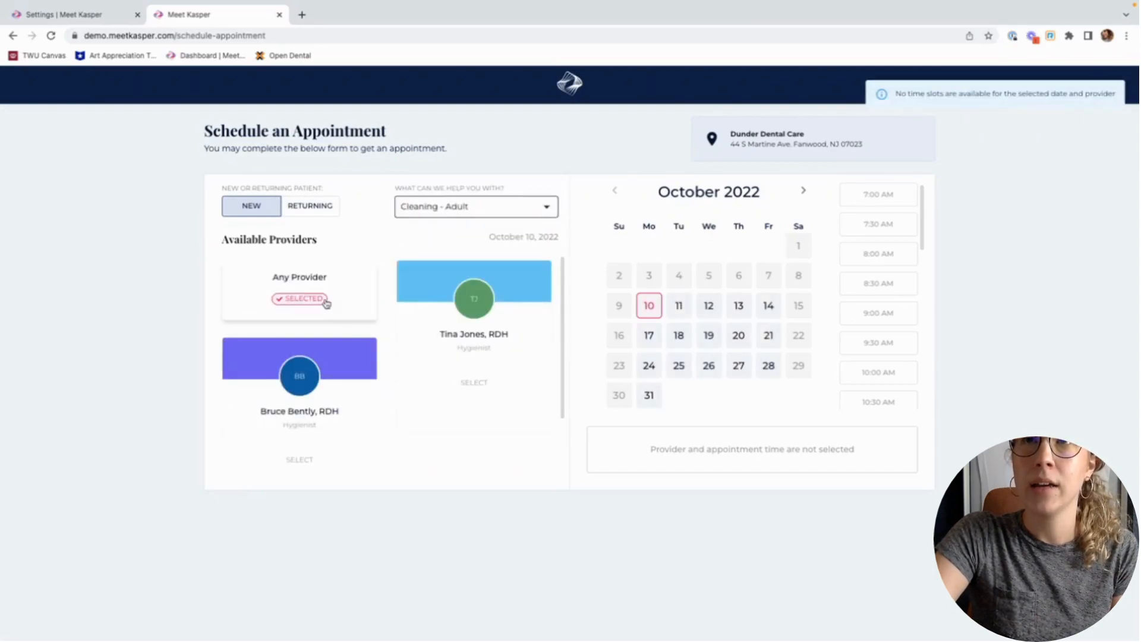
Try each hygienist for the adult cleaning, keeping the HYG 1 hygienist, and pick the 1:00 PM slot on October 13, 2022.
left_click(445, 319)
left_click(319, 391)
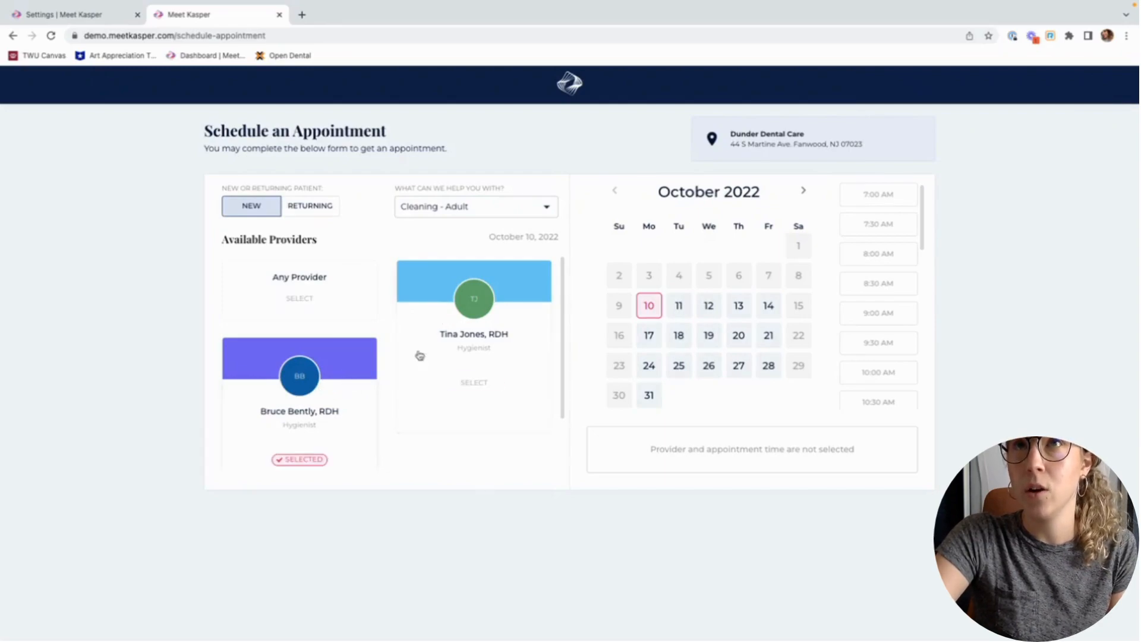
left_click(443, 351)
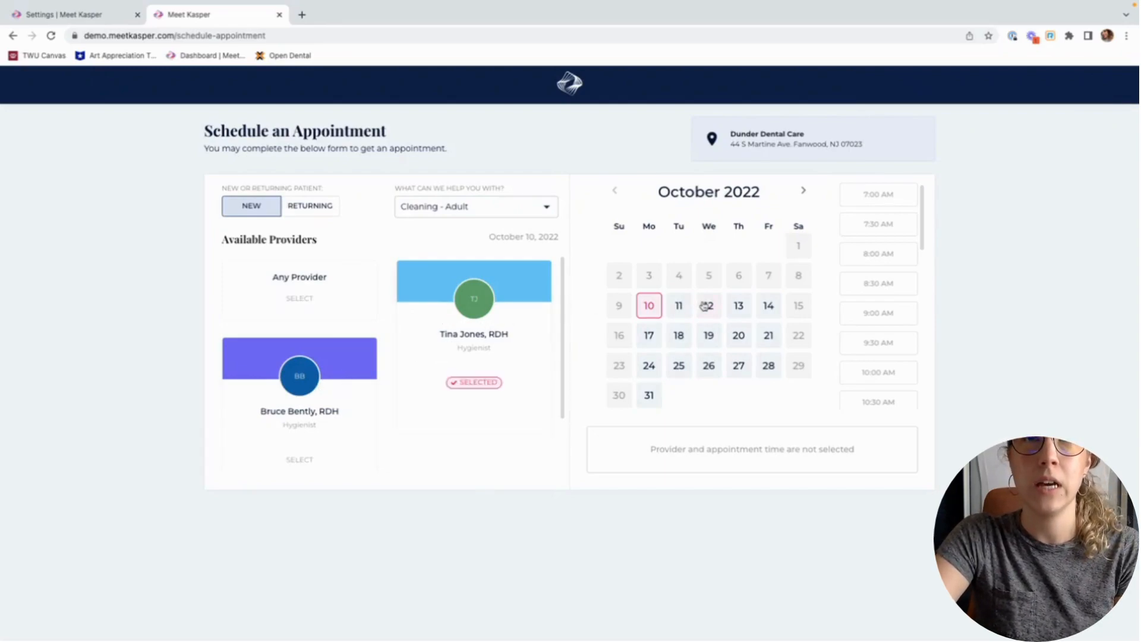
left_click(735, 306)
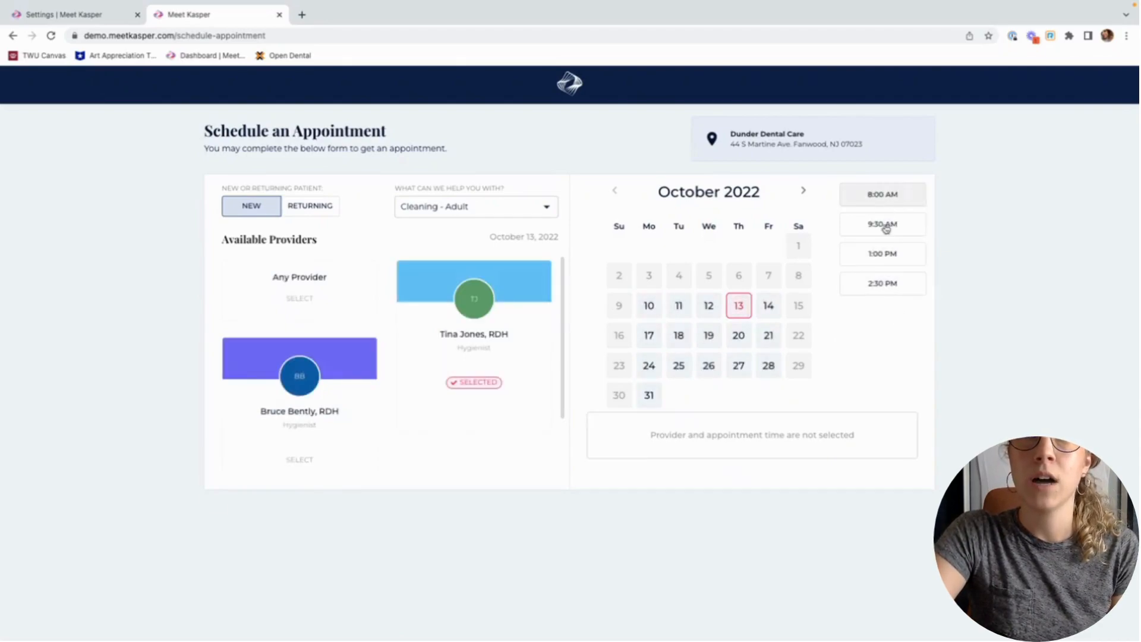
left_click(881, 255)
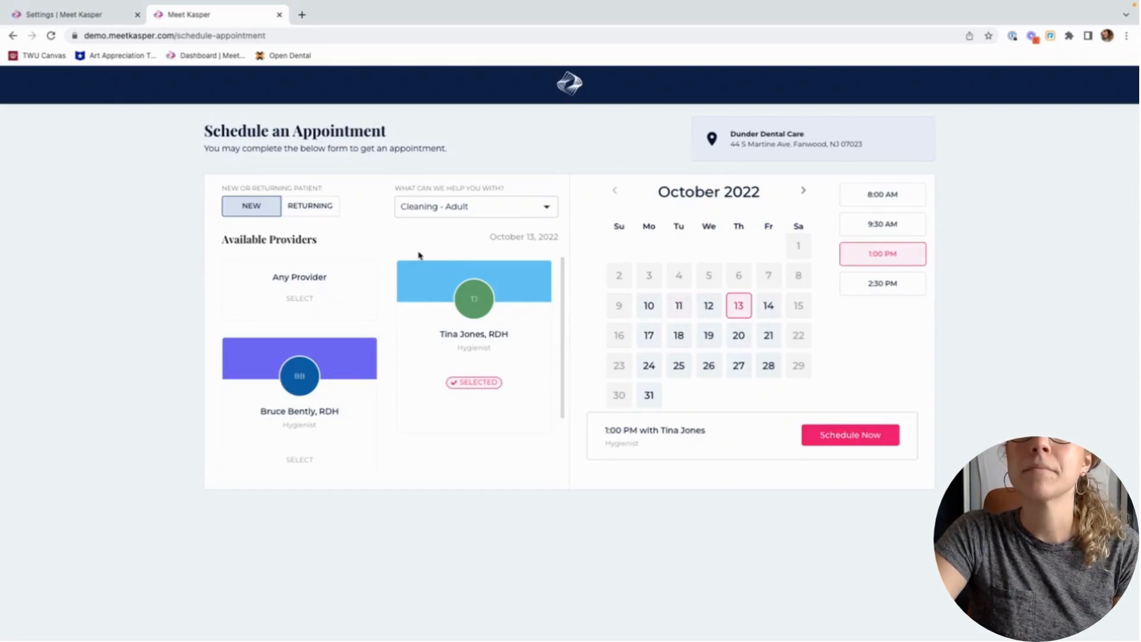
Set the booking form to a returning patient with an Emergency visit and check the available times for October 11.
left_click(312, 206)
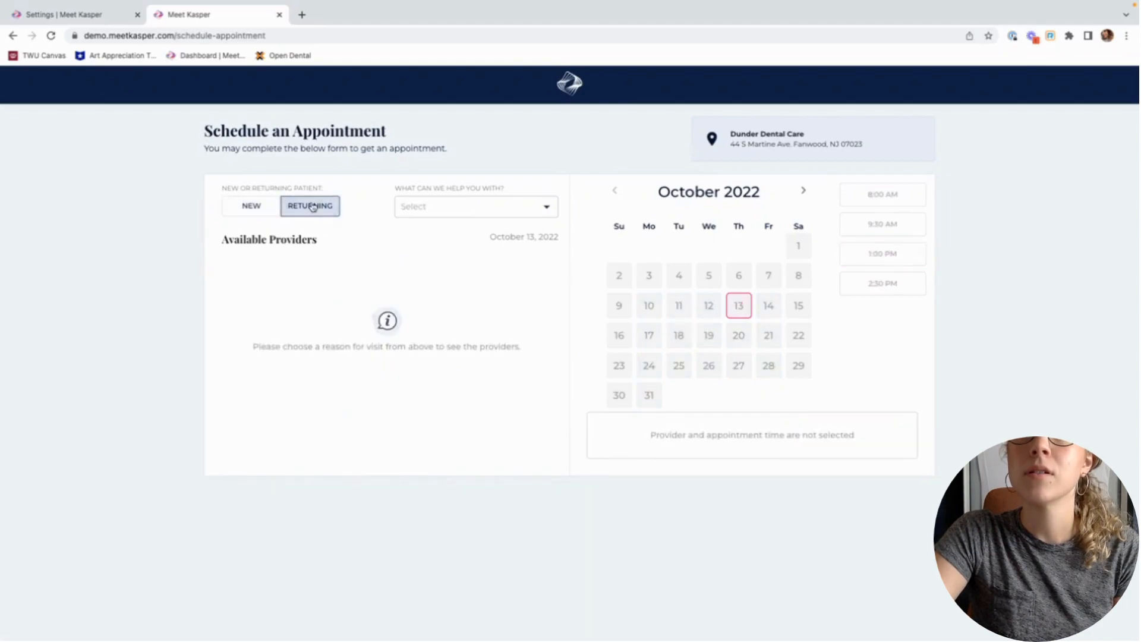
left_click(416, 211)
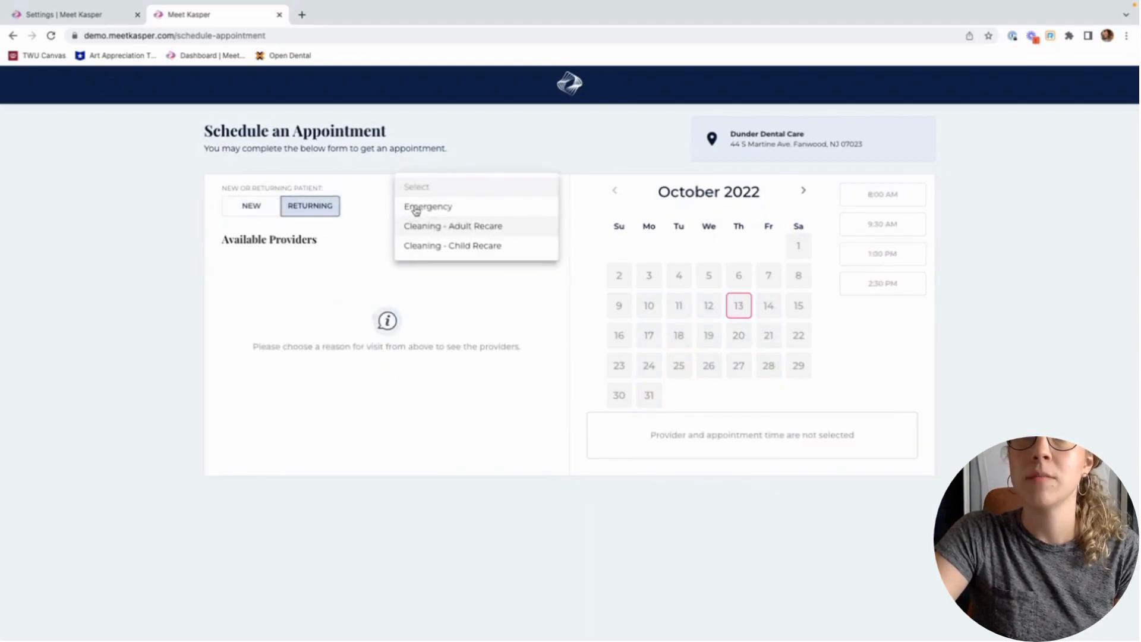
left_click(417, 208)
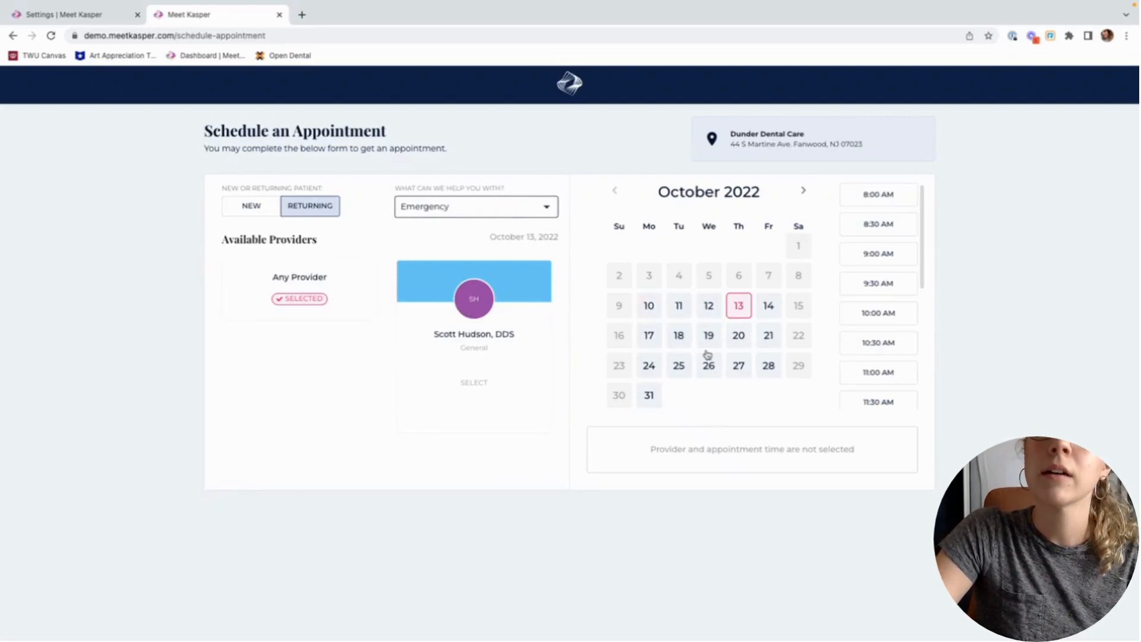
left_click(689, 309)
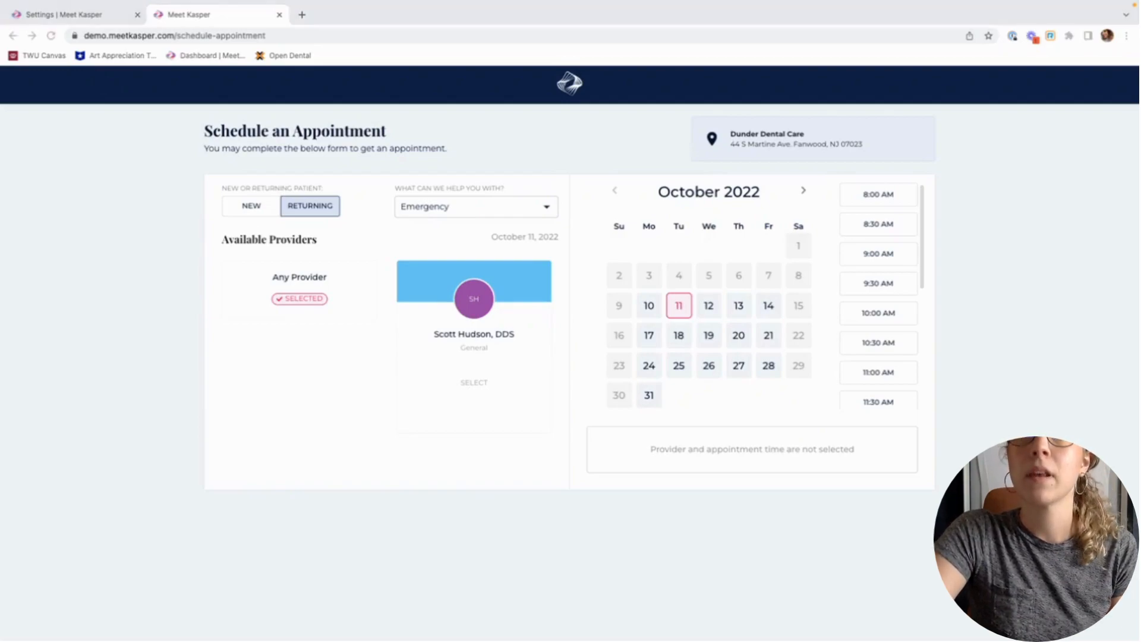
Switch to Open Dental and move the 10 AM appointment on October 10 from Op 1 to Op 2.
key("ctrl+Right")
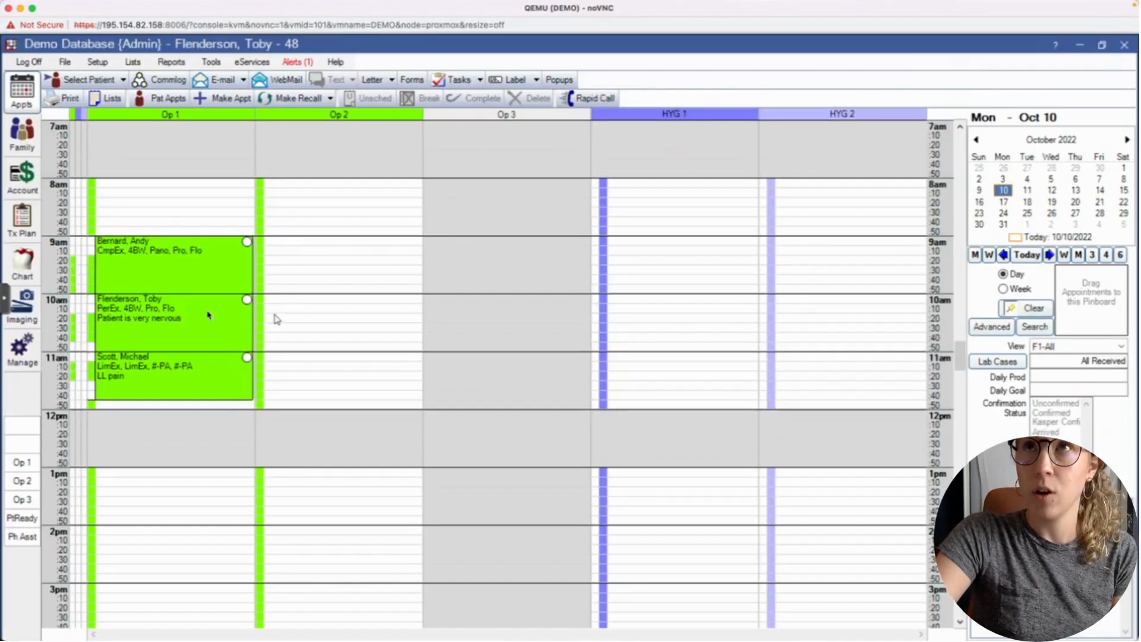
left_click(213, 319)
left_click_drag(212, 320, 382, 319)
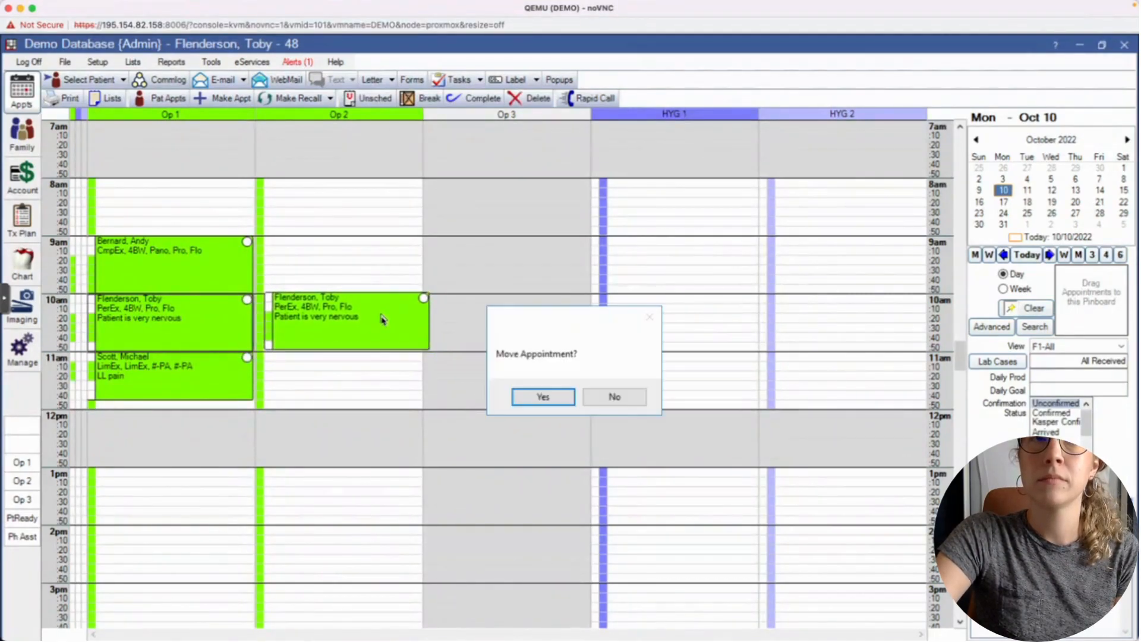
left_click(564, 397)
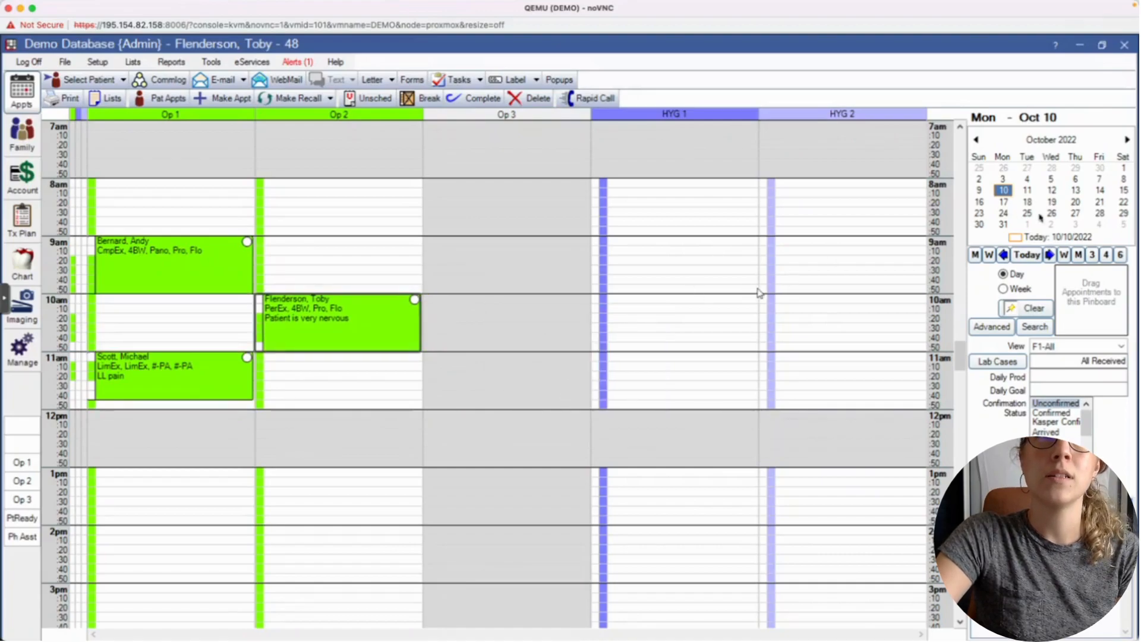
Show the October 13 schedule and move its 10 AM appointment from Op 1 to Op 2.
left_click(1077, 193)
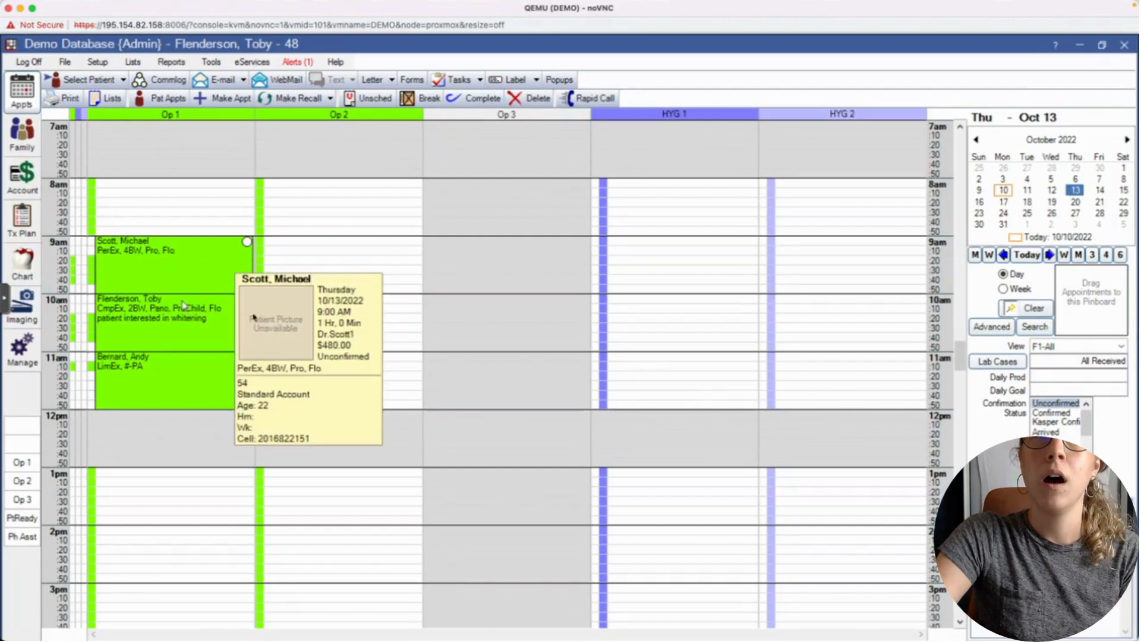
mouse_move(189, 315)
left_click_drag(188, 315, 359, 316)
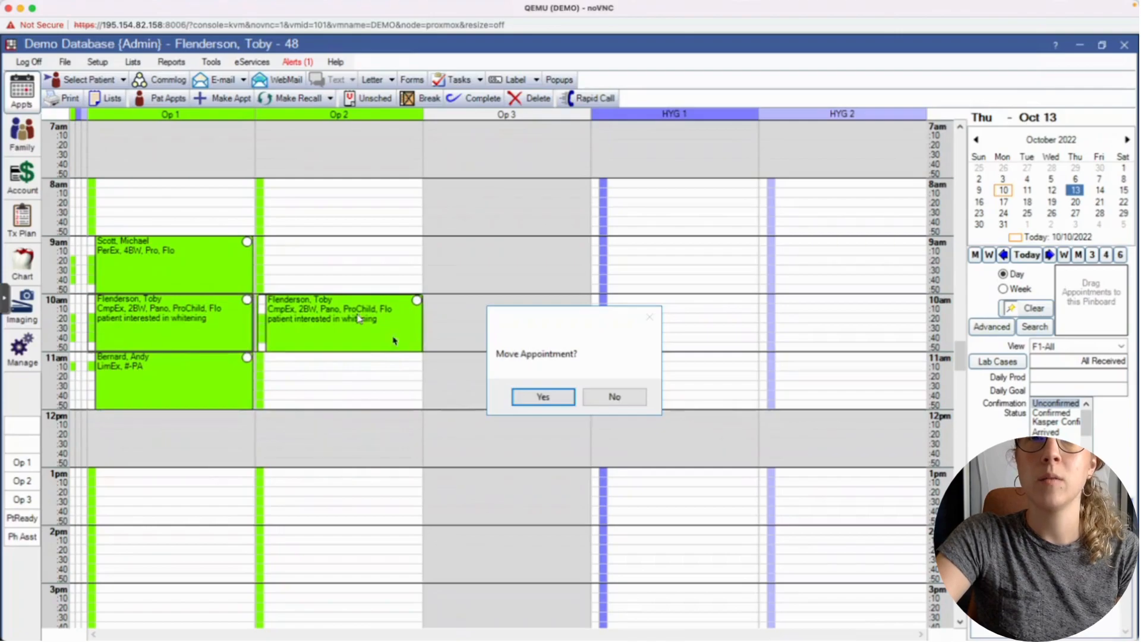
left_click(564, 398)
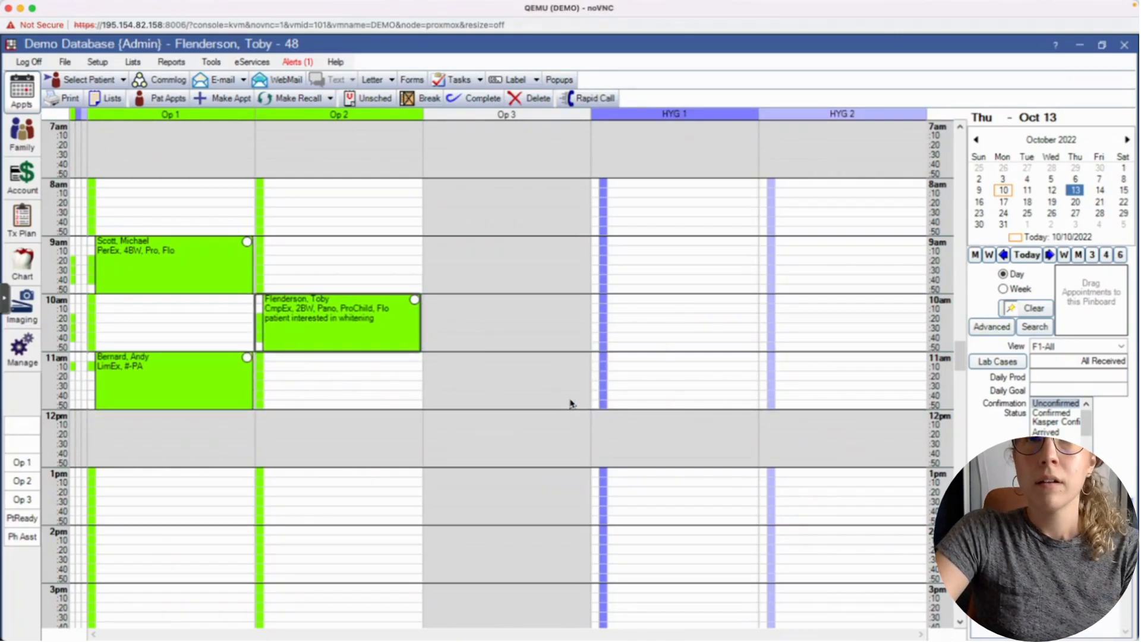
Return to the Meet Kasper booking page and check the dentist's Emergency time slots for October 13.
key("ctrl+Left")
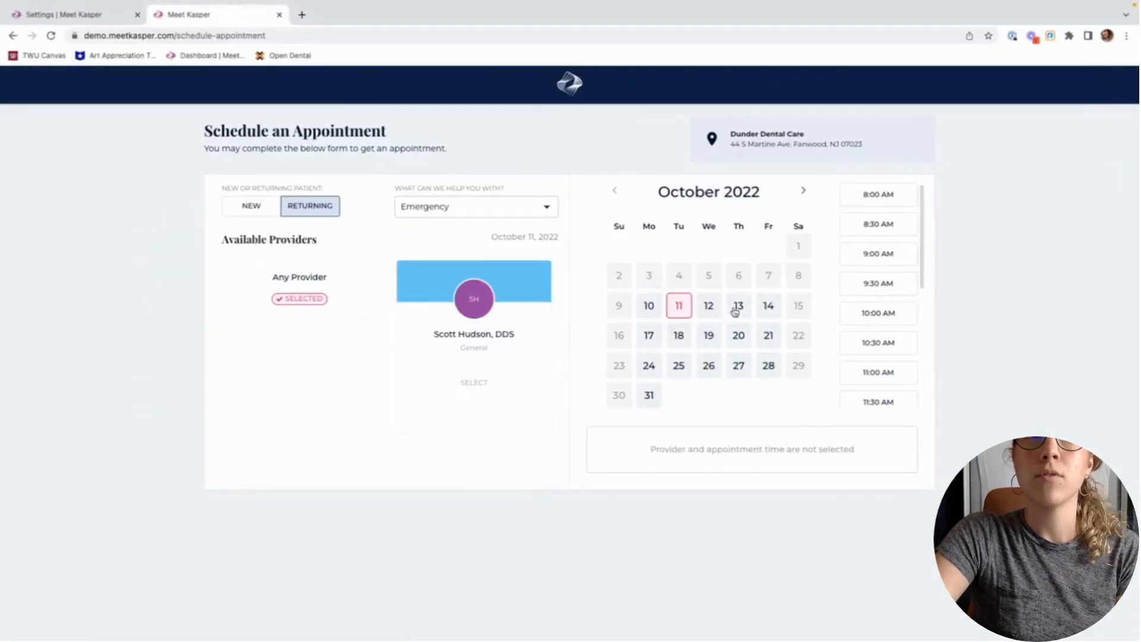
left_click(736, 308)
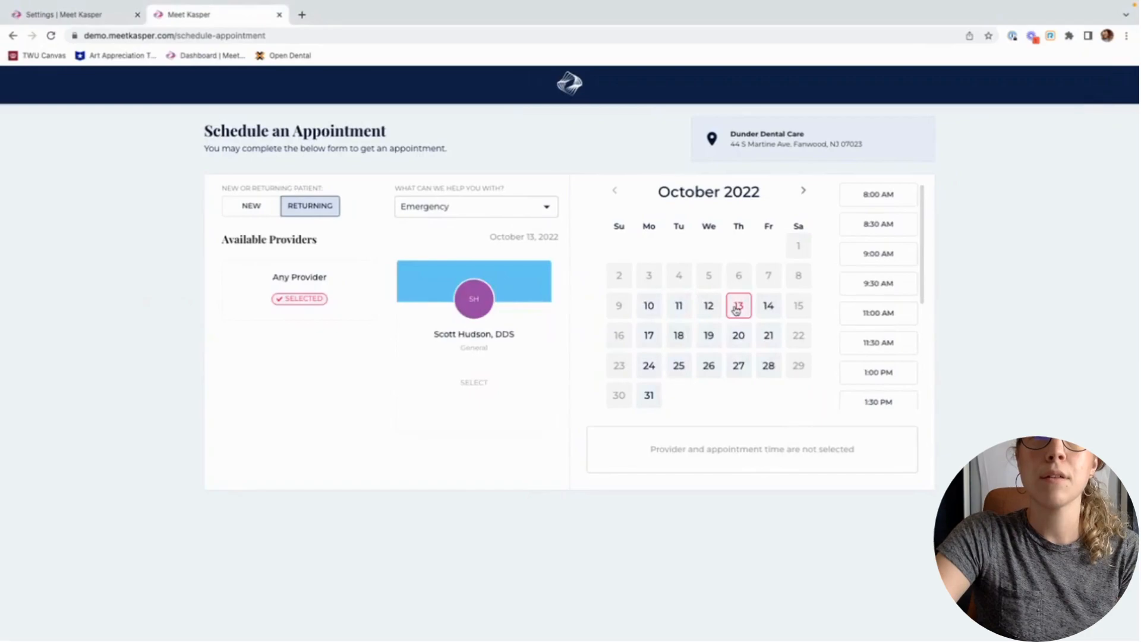
left_click(477, 321)
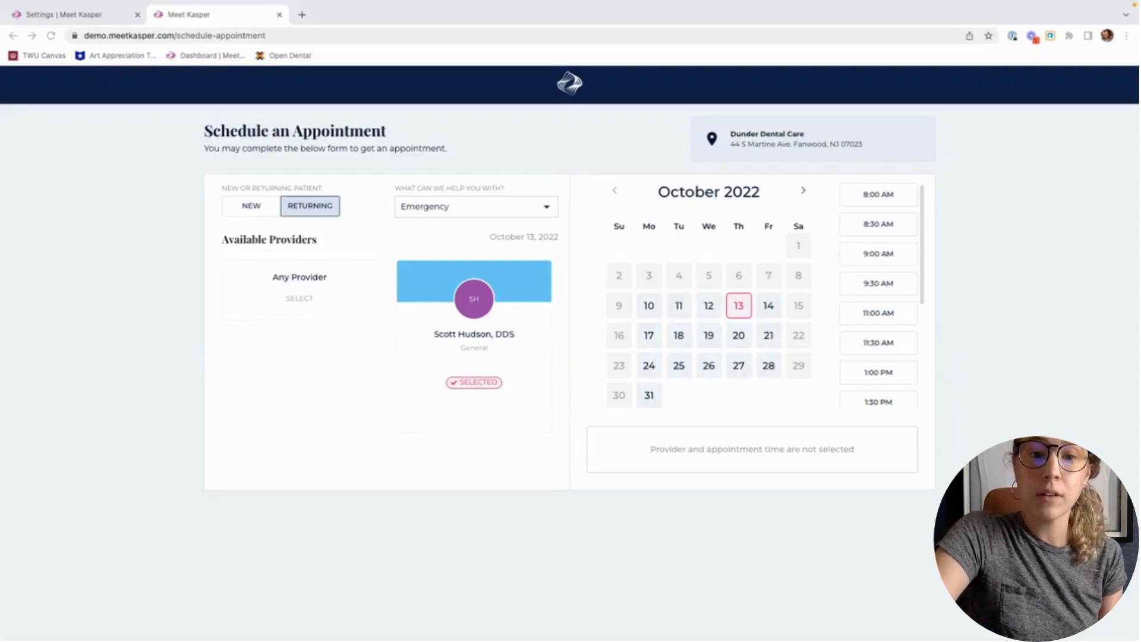
Switch back to Open Dental and examine the Op 2 schedule for Tuesday, October 11.
key("ctrl+Right")
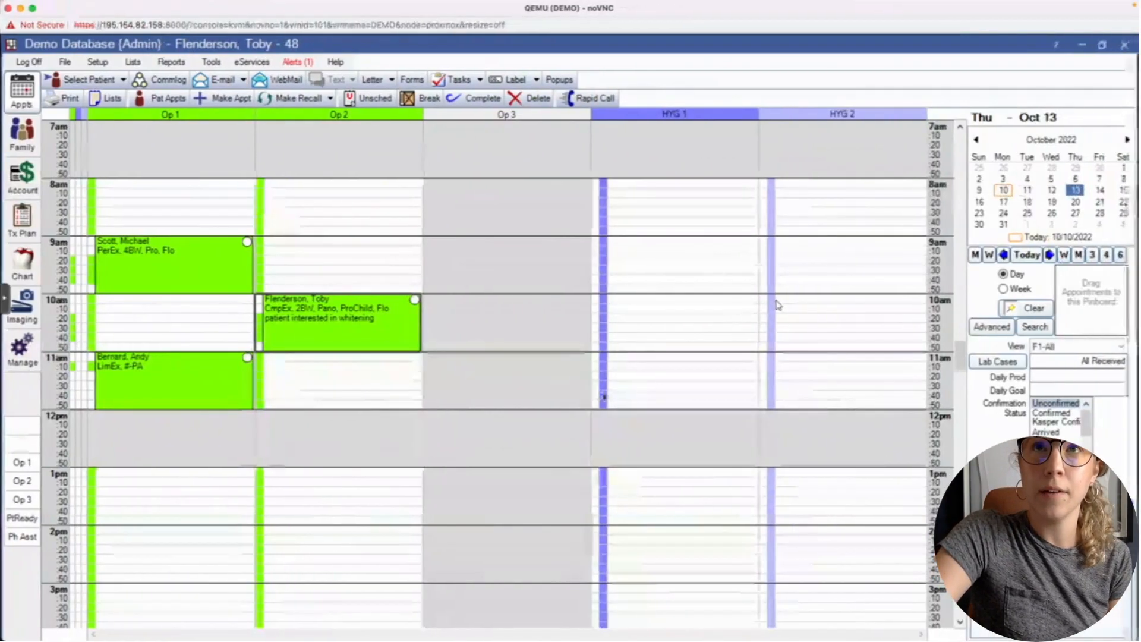
left_click(1024, 190)
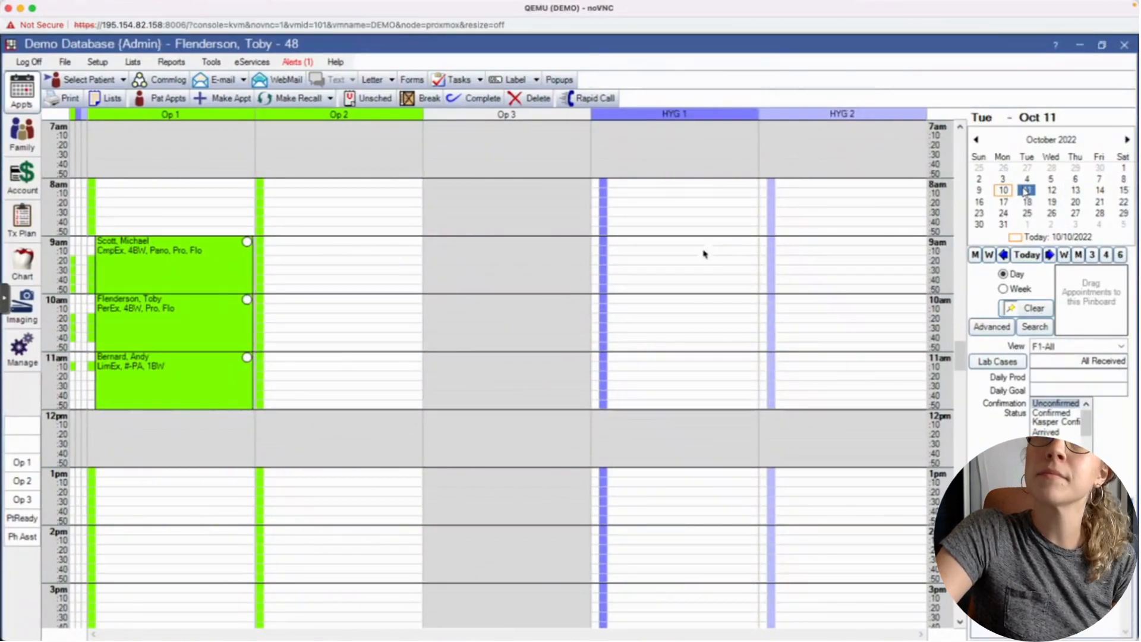
left_click(370, 301)
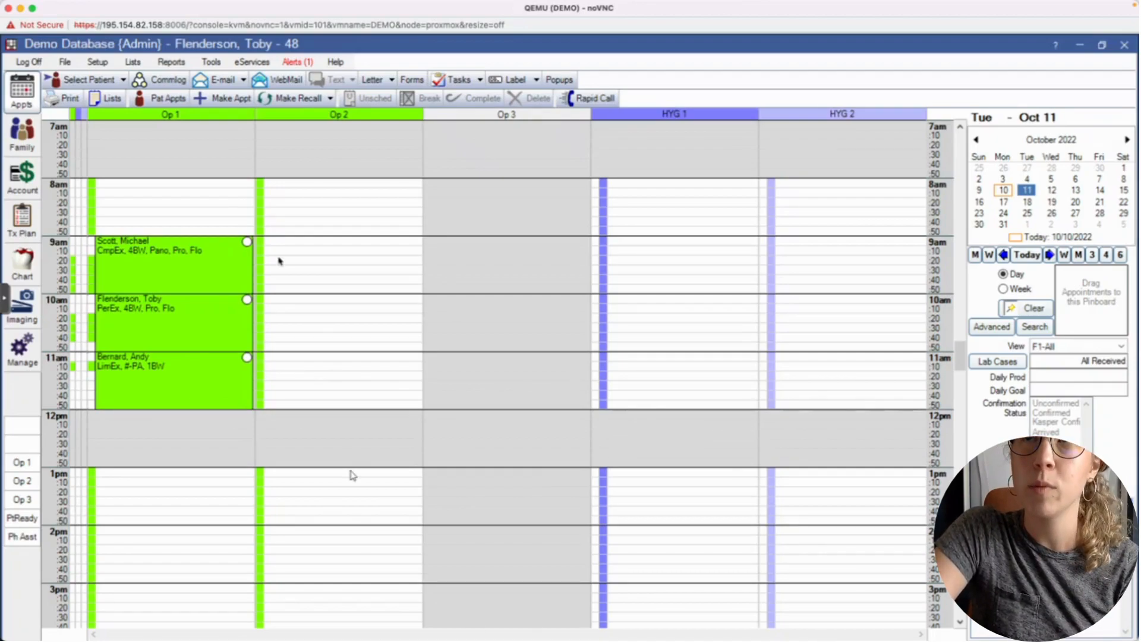
Add a new blockout type named "schedule block" to the Open Dental definitions.
left_click(97, 62)
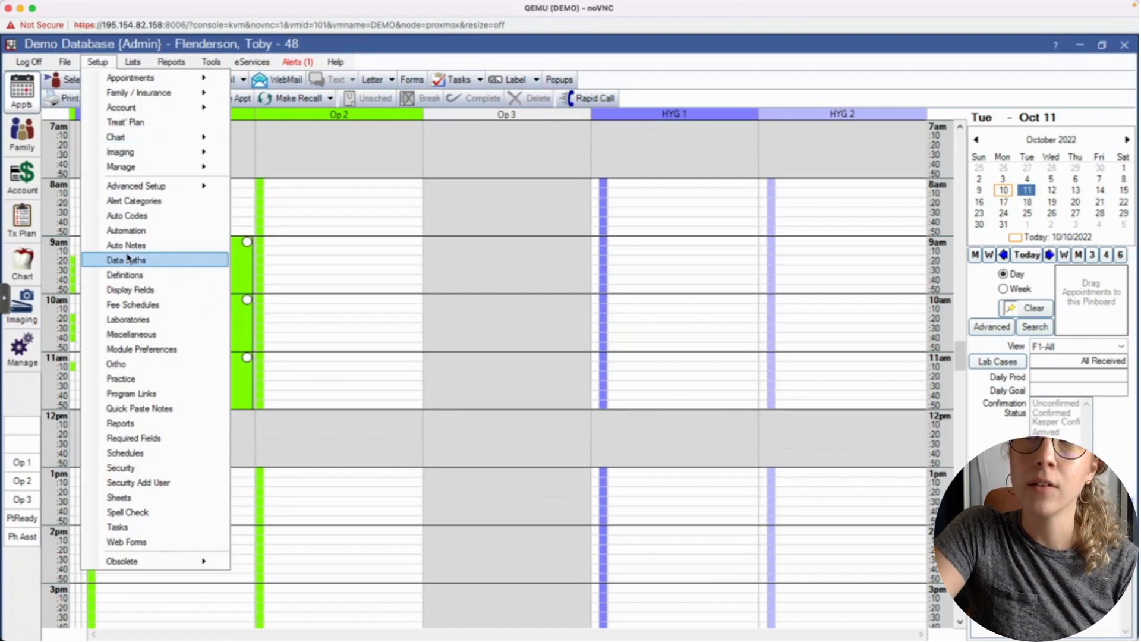
left_click(129, 275)
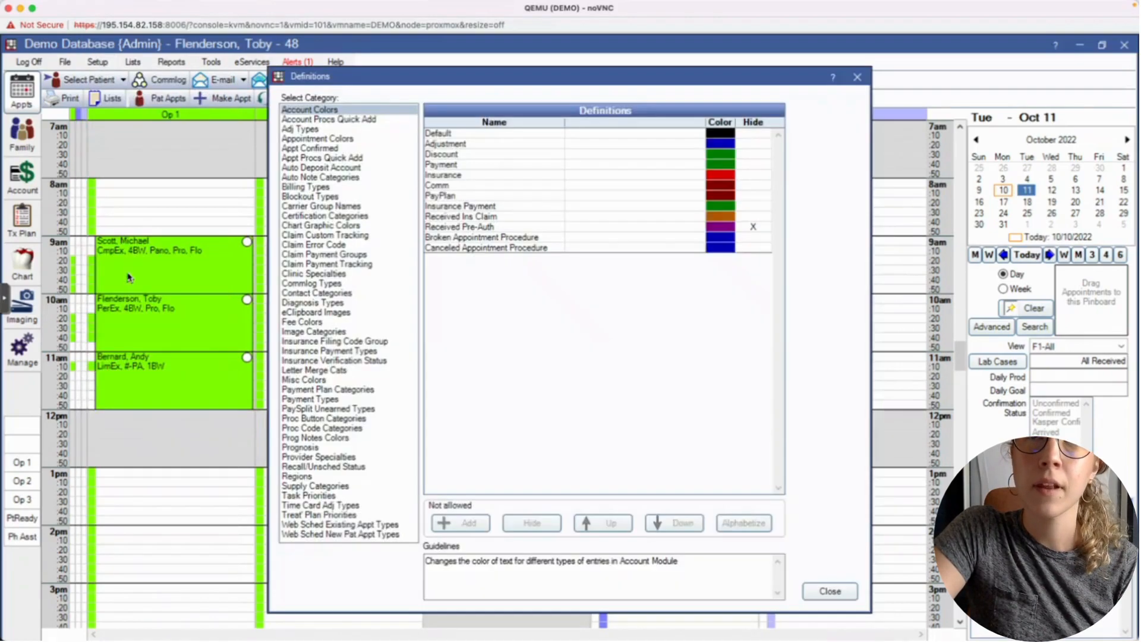
left_click(304, 197)
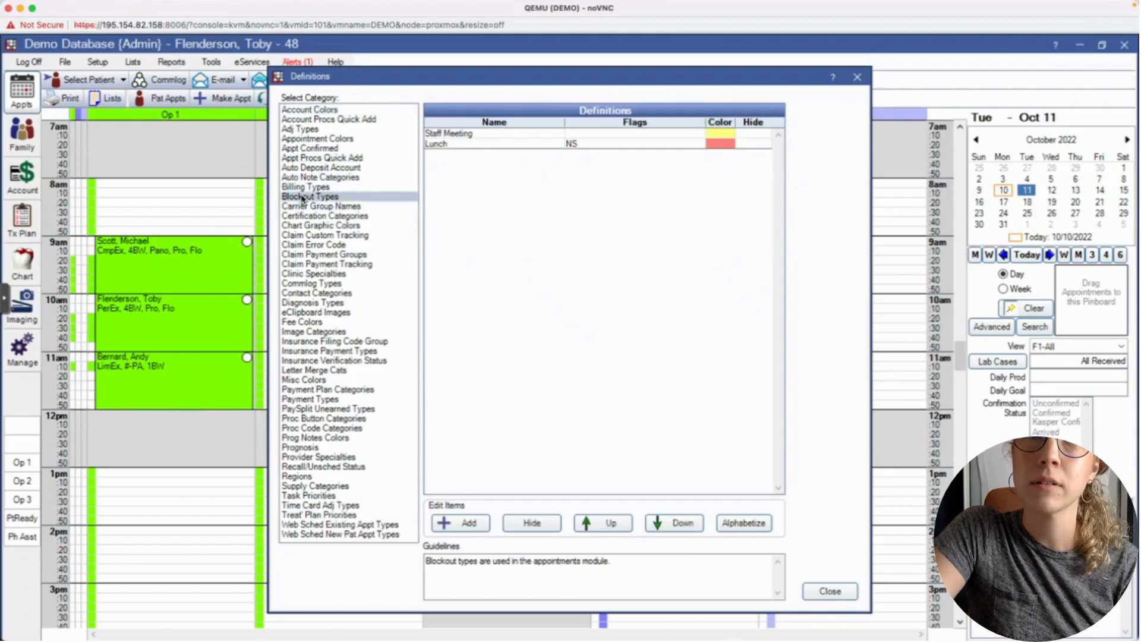
left_click(467, 525)
left_click(442, 350)
type("sc")
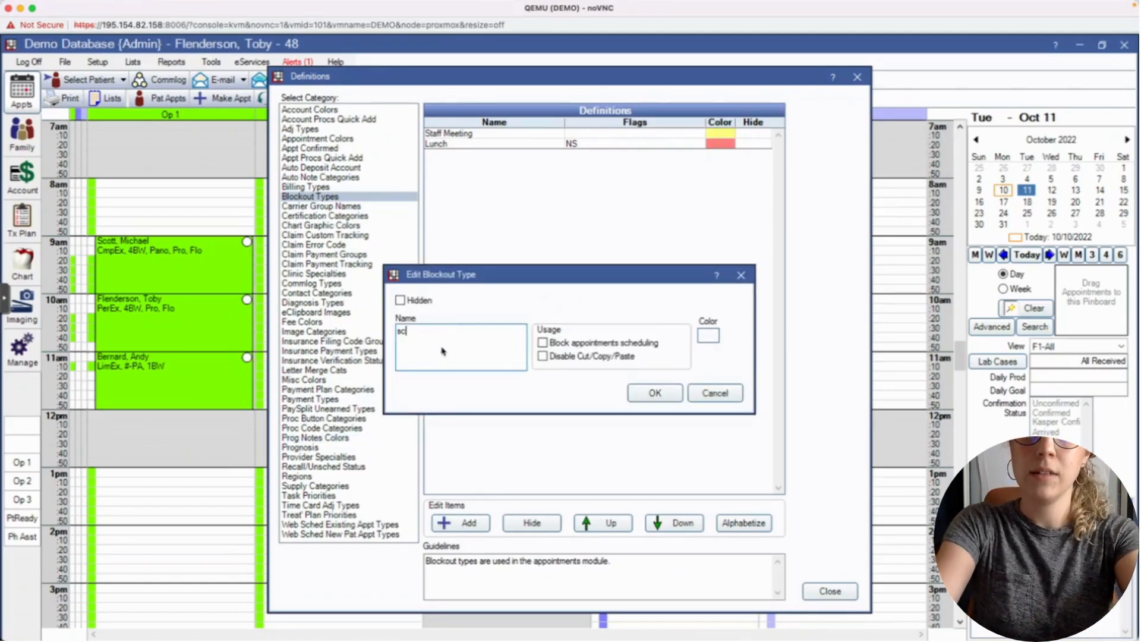
type("hedule block")
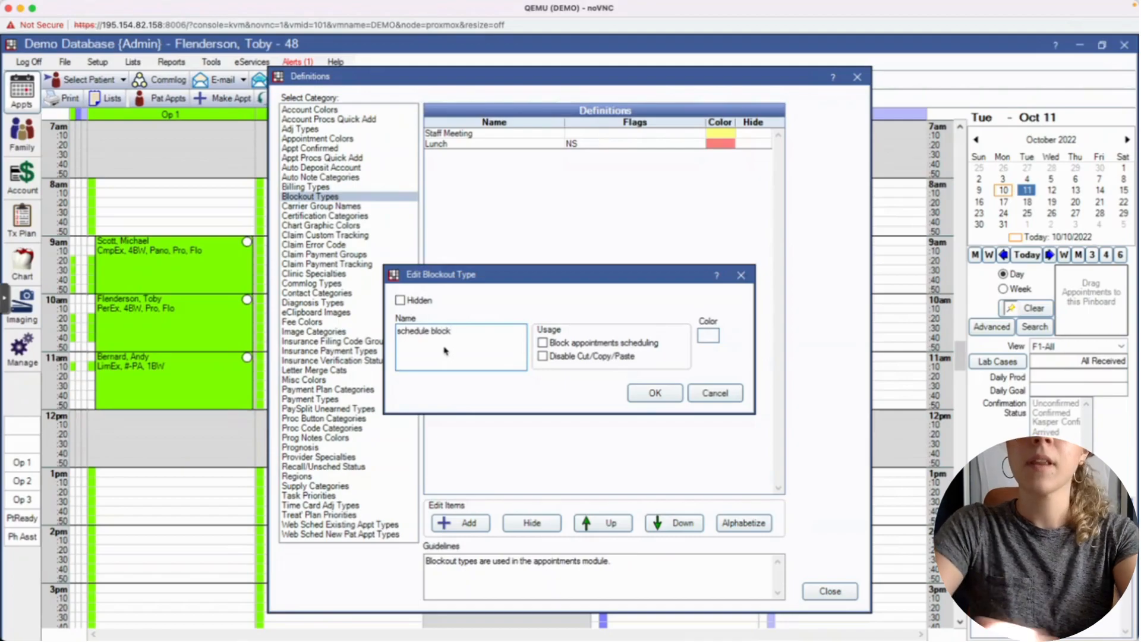
Give the new blockout type a light orange color, enable Block appointments scheduling, and save the definition.
left_click(707, 336)
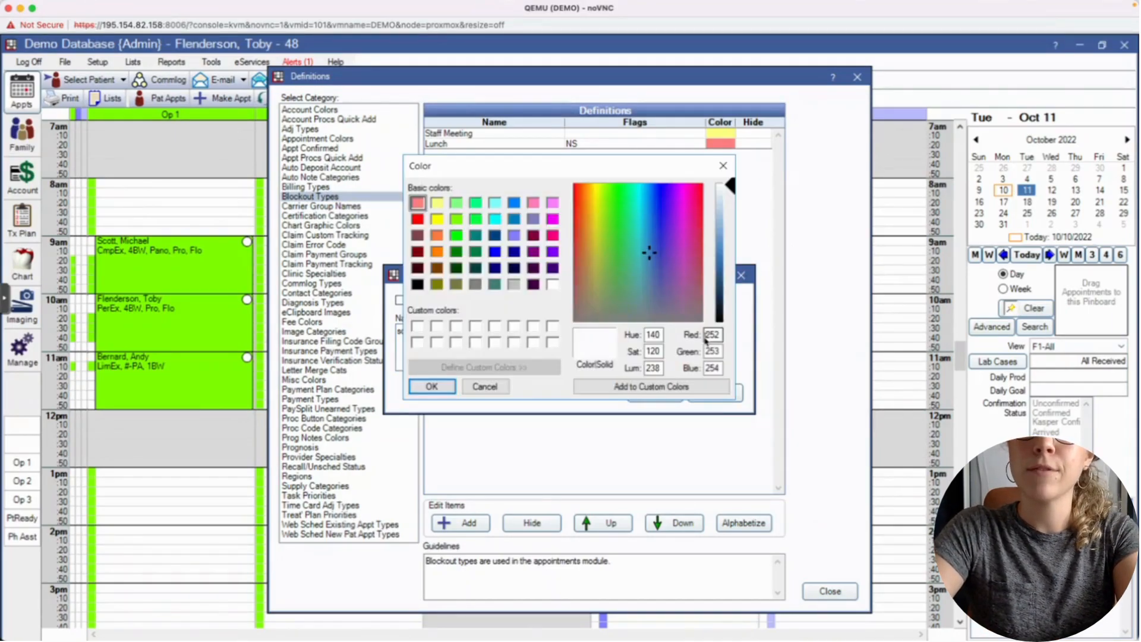
left_click(437, 237)
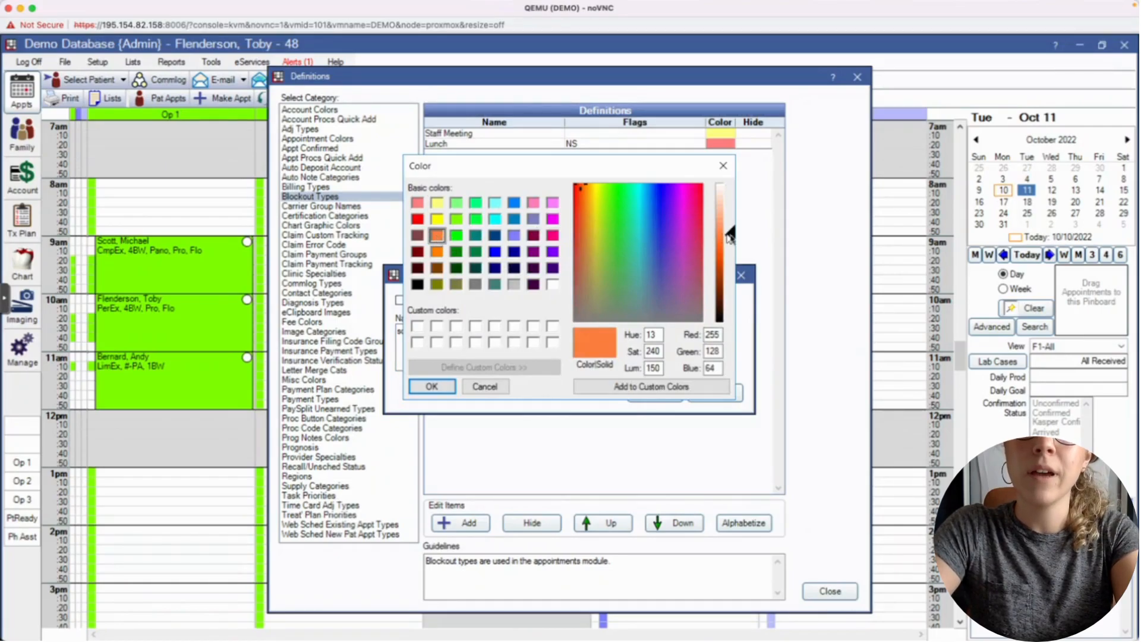
left_click_drag(730, 235, 730, 202)
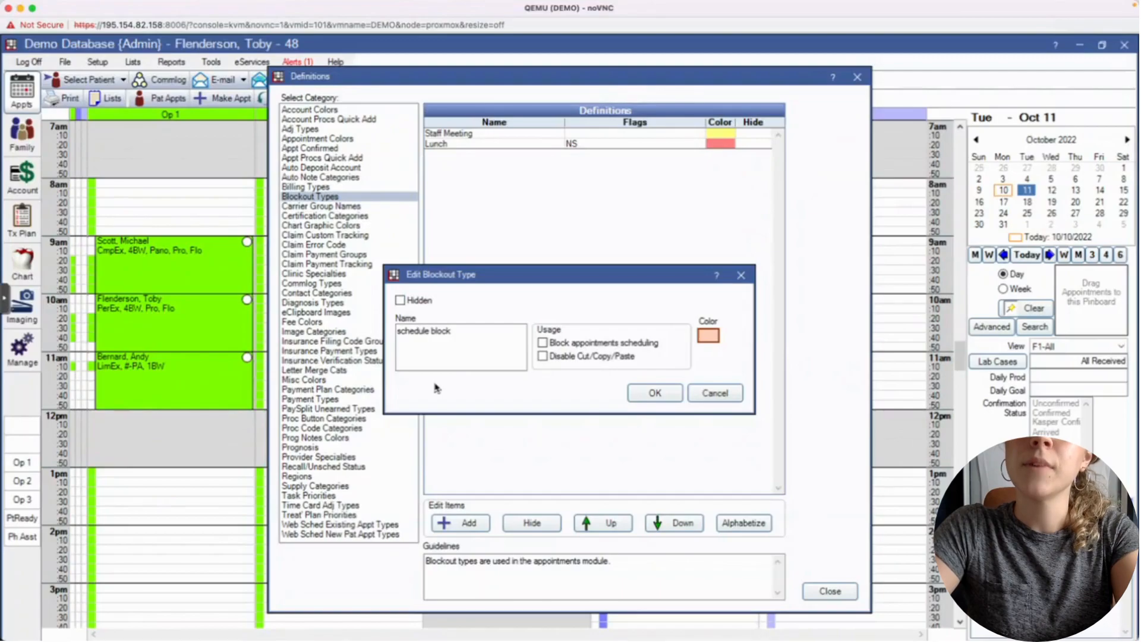
left_click(554, 345)
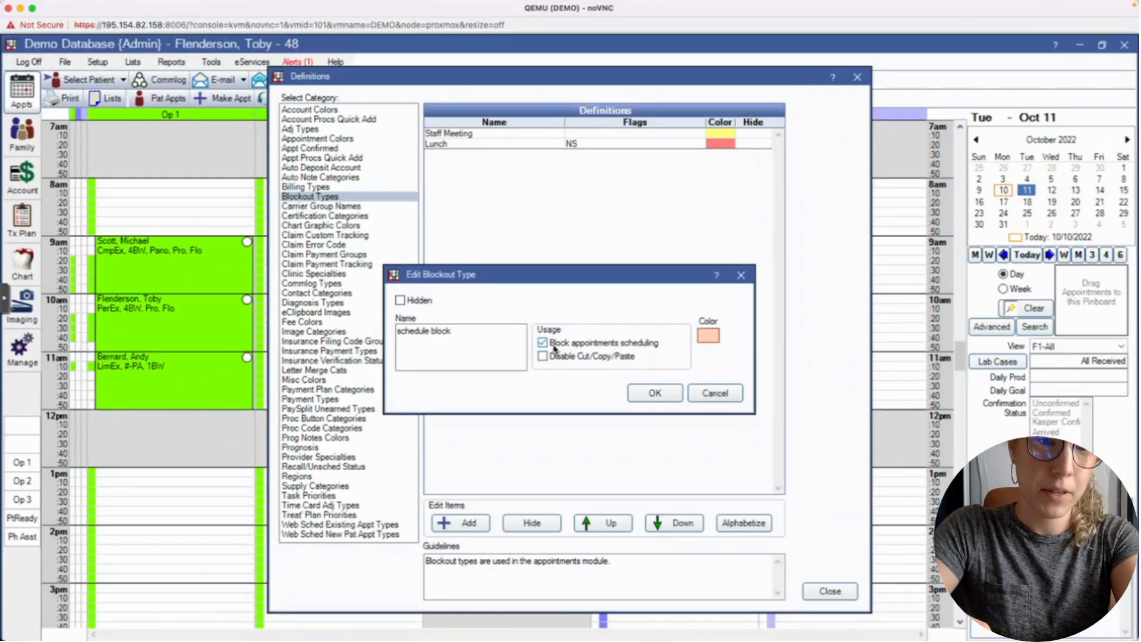
left_click(662, 394)
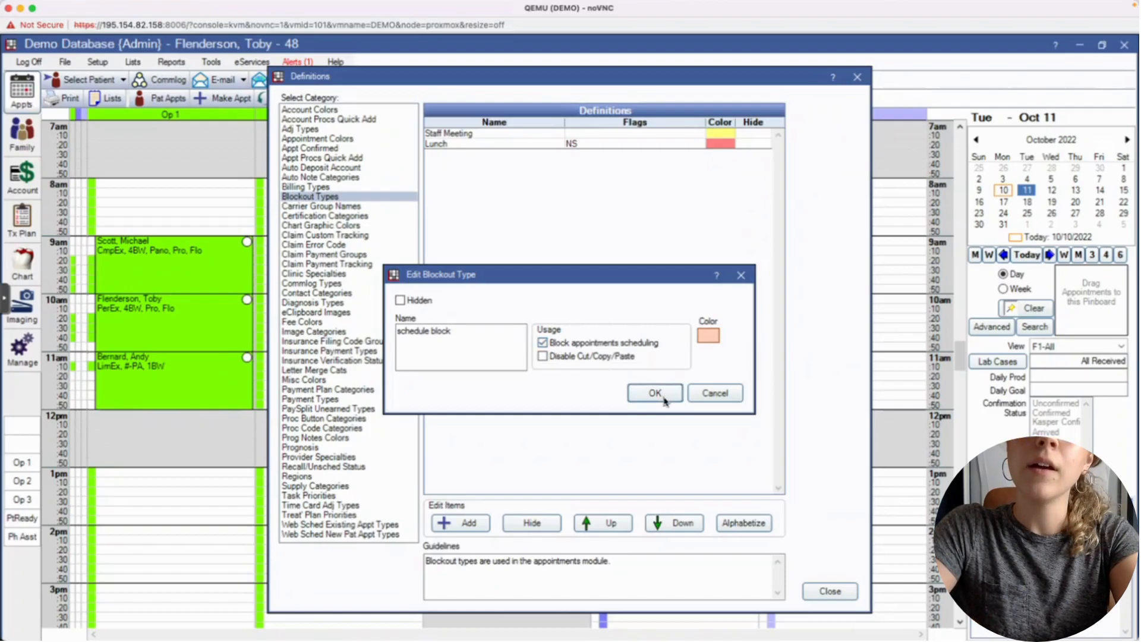
left_click(811, 590)
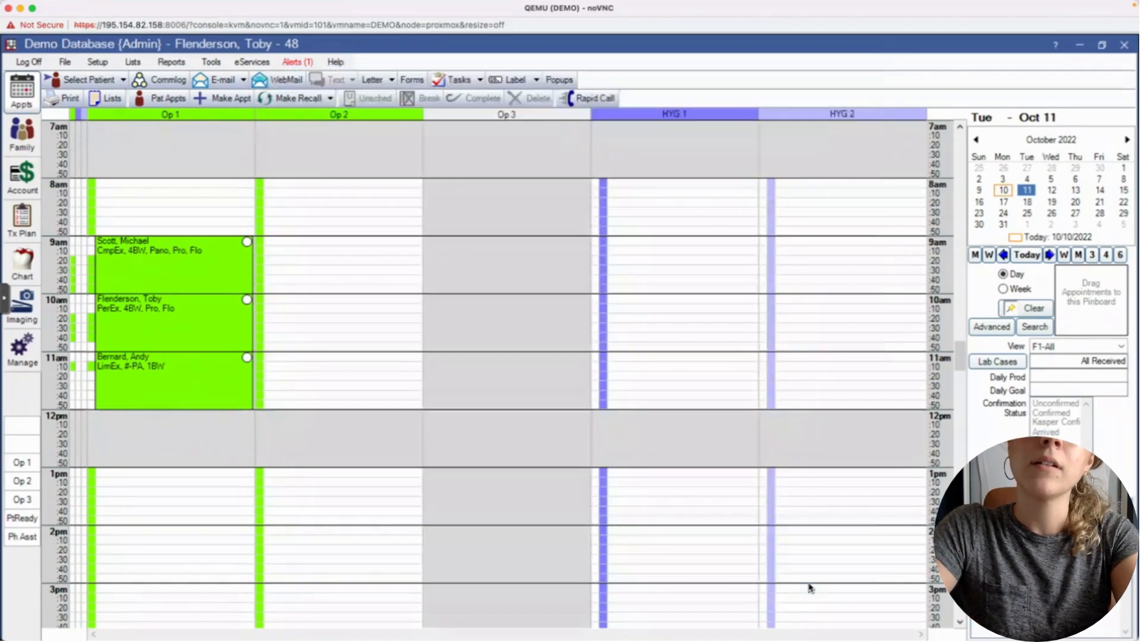
Add a "schedule block" blockout in Op 2 from 10:00 AM to 11:00 AM on October 11.
right_click(354, 305)
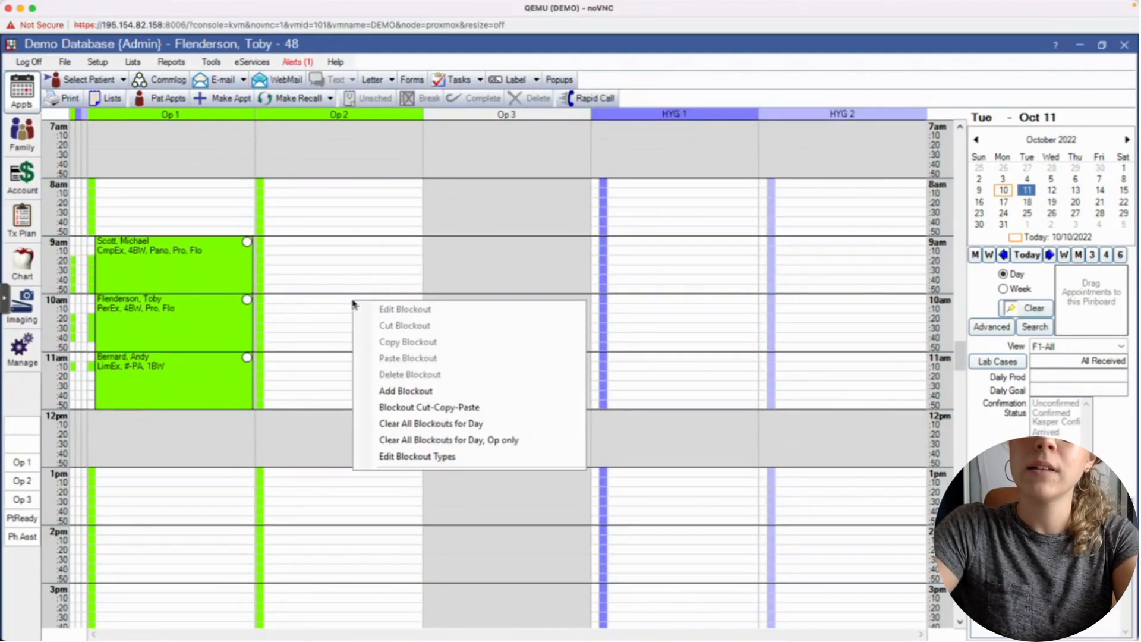
left_click(415, 390)
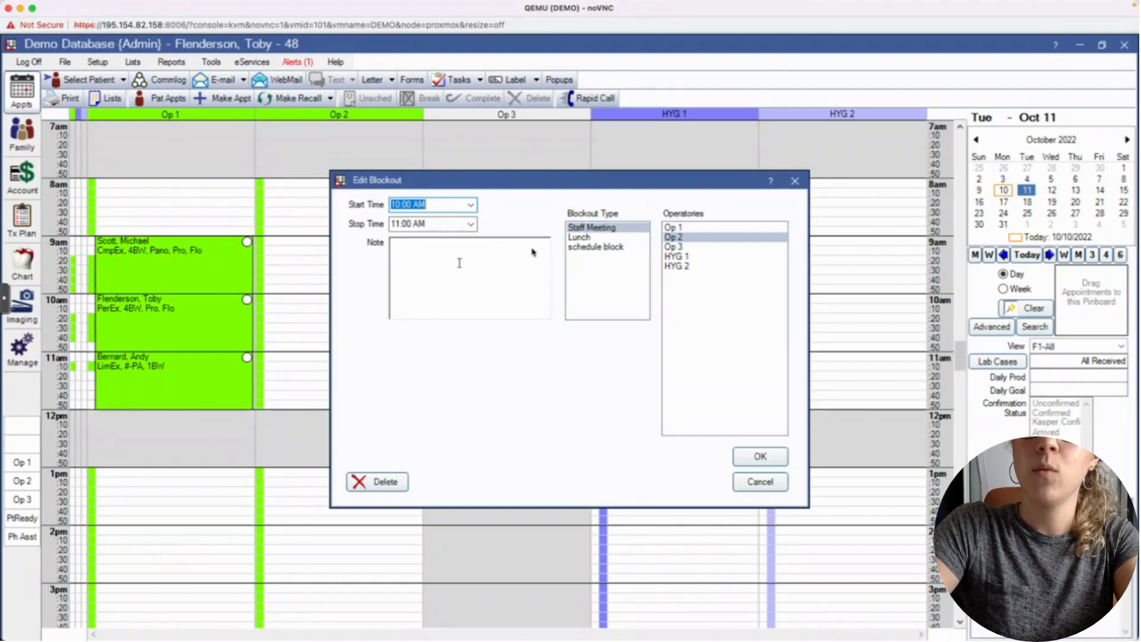
left_click(593, 248)
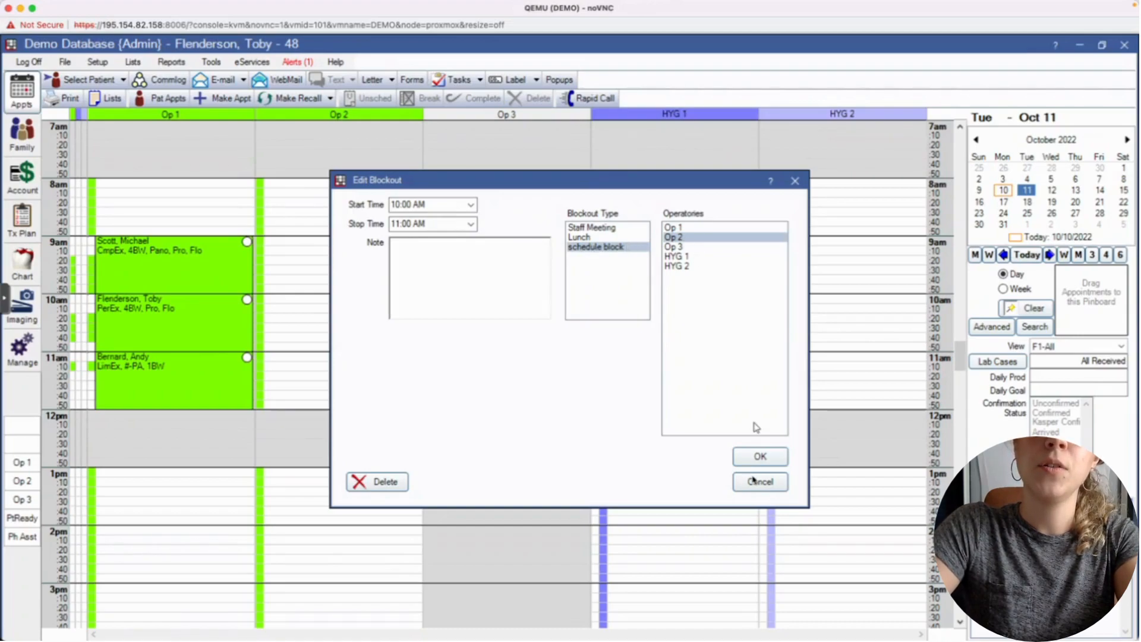
left_click(755, 457)
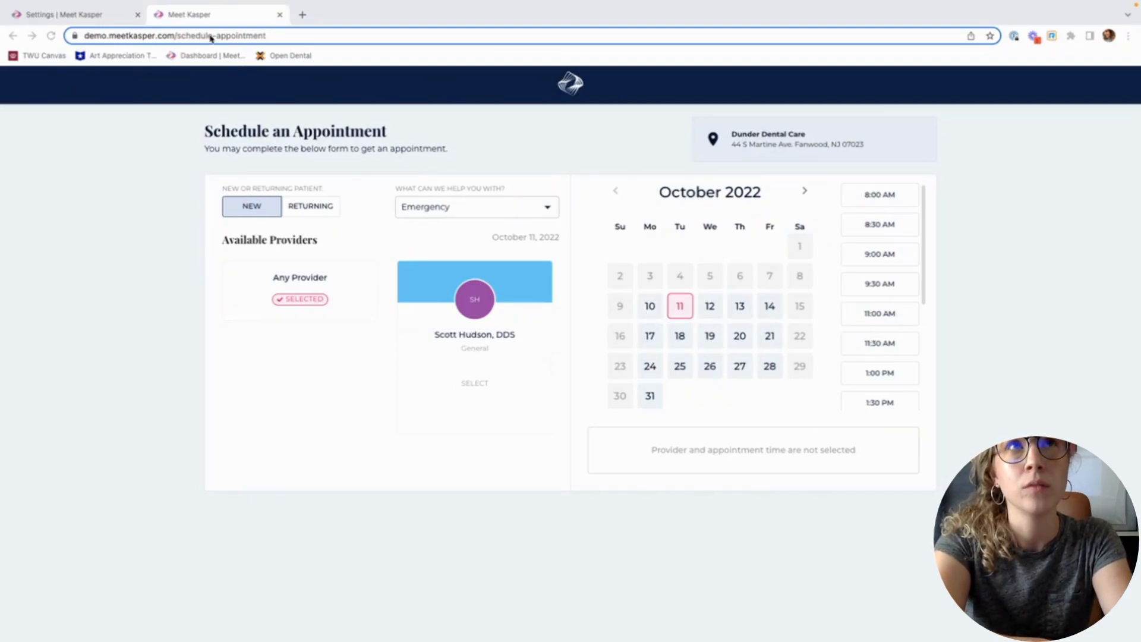
Switch to the Meet Kasper dashboard and review the Paperless Forms automations for new and returning patients.
left_click(107, 18)
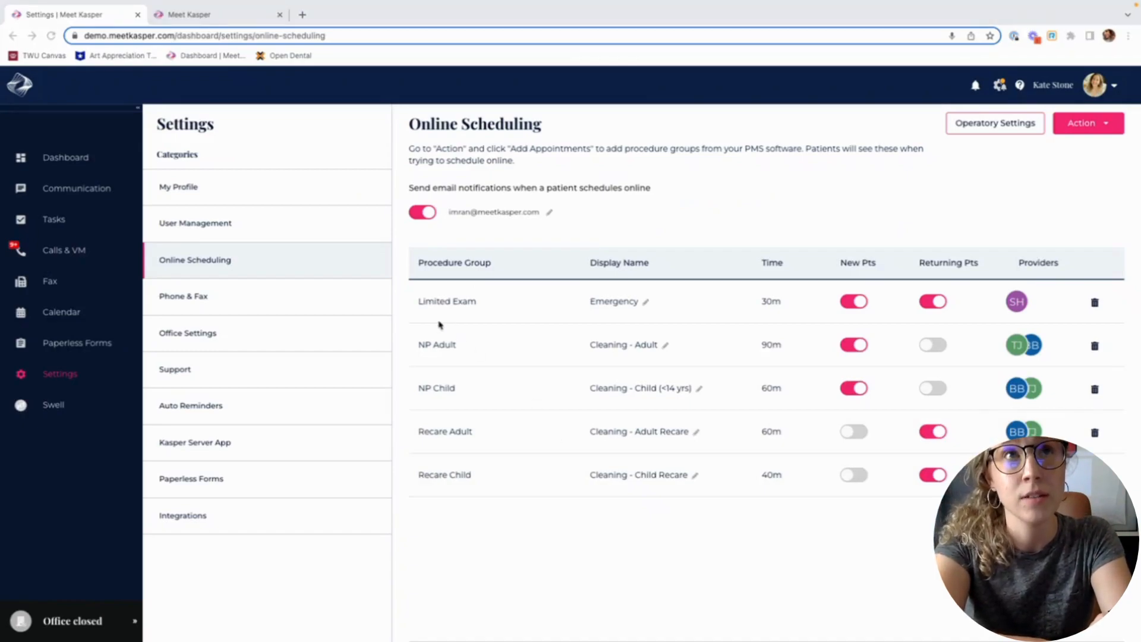
left_click(96, 345)
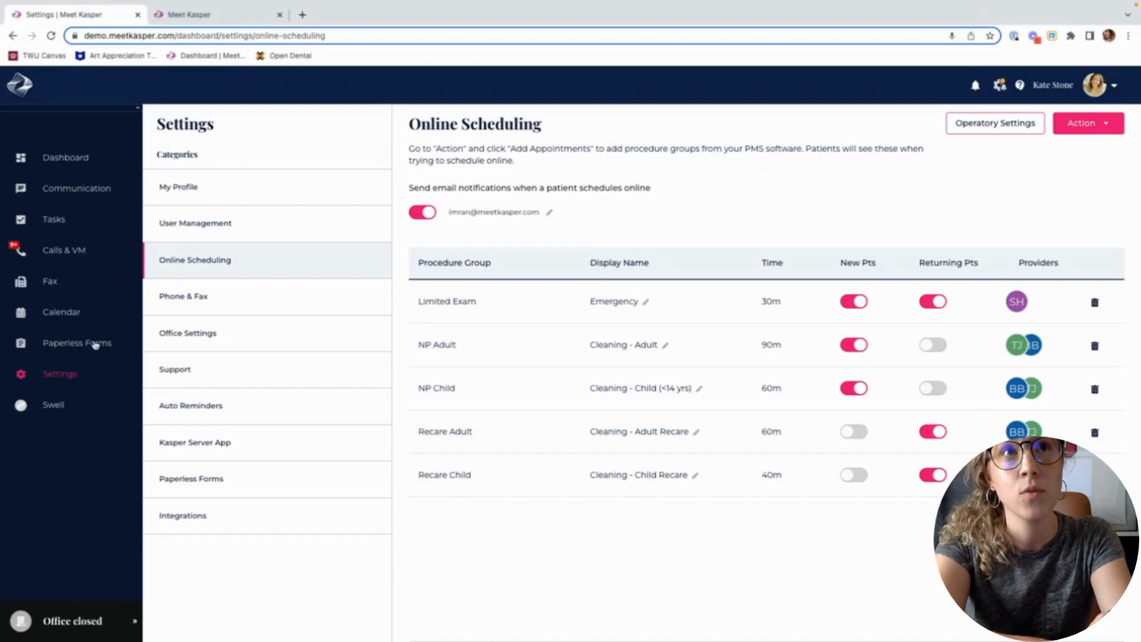
left_click(95, 344)
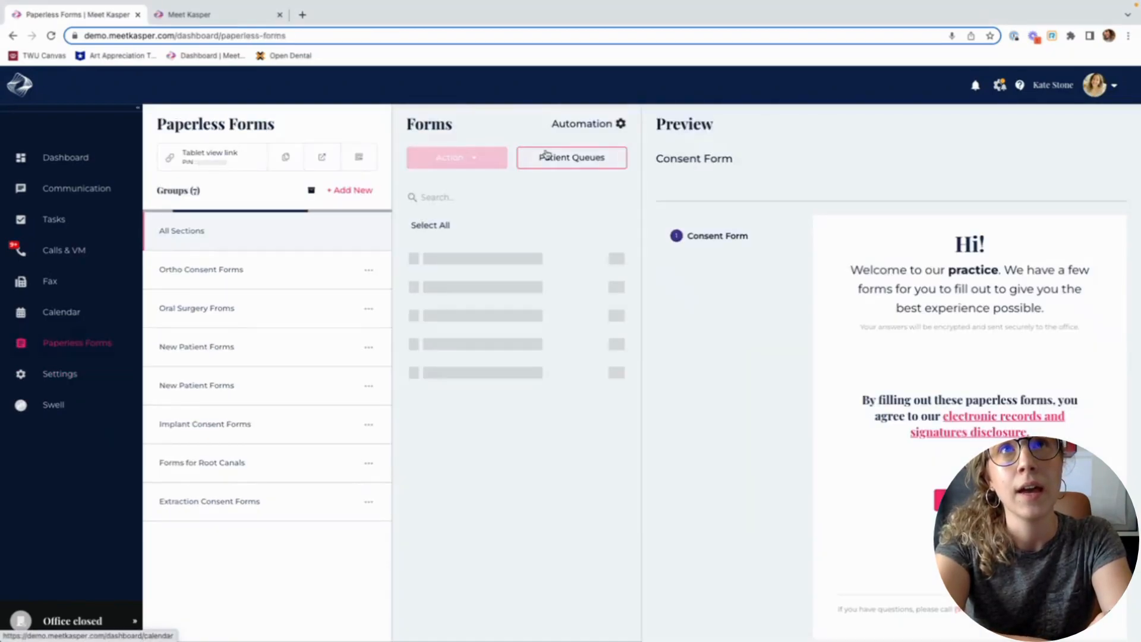
left_click(624, 122)
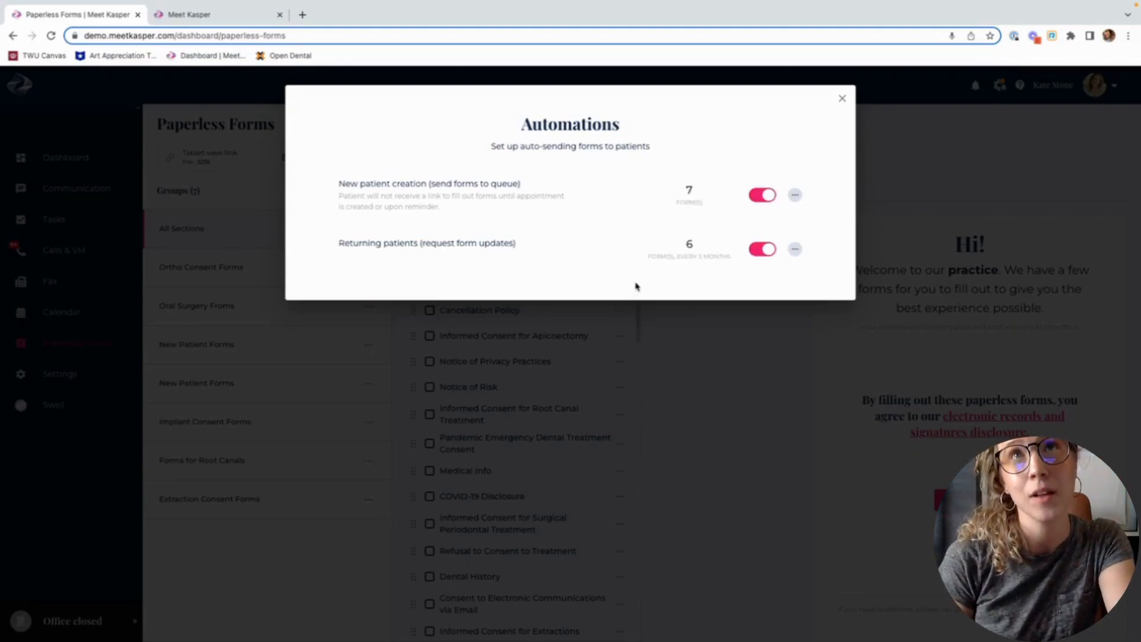
left_click(842, 99)
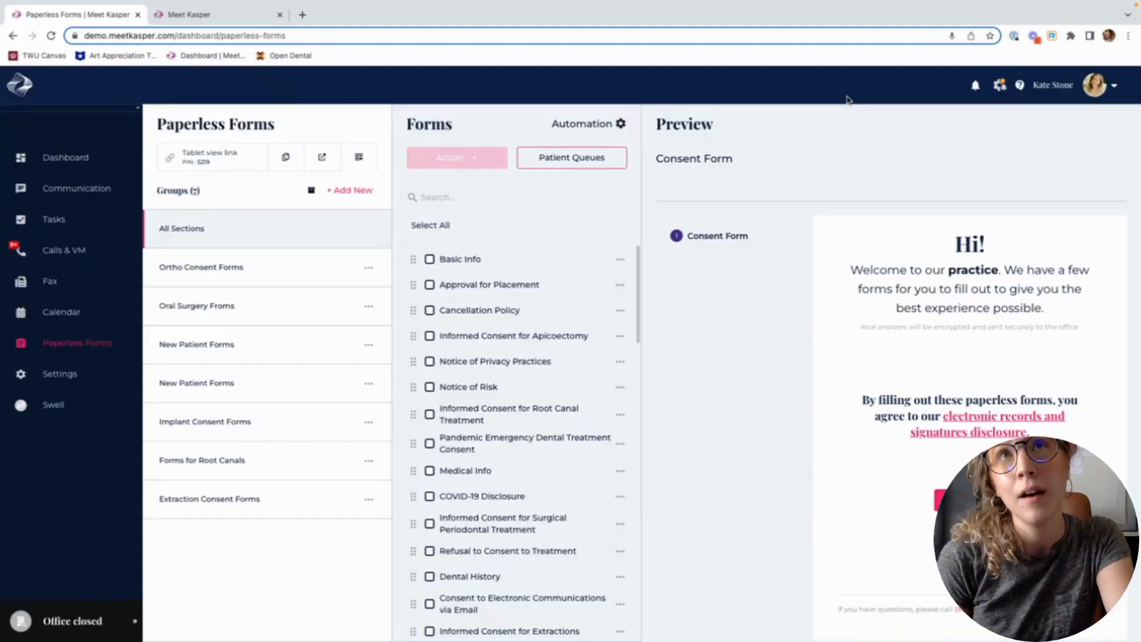